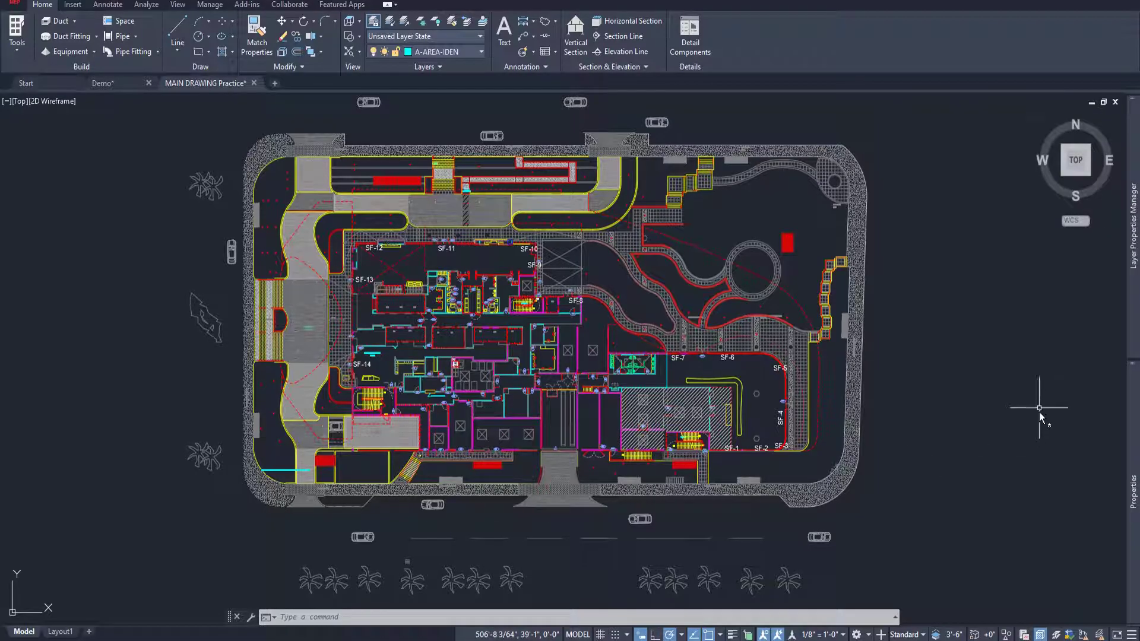
Step: Open the list of external references with the EXTERNALREFERENCES command and select the MAIN DRAWING Practice entry
click(296, 617)
text(E)
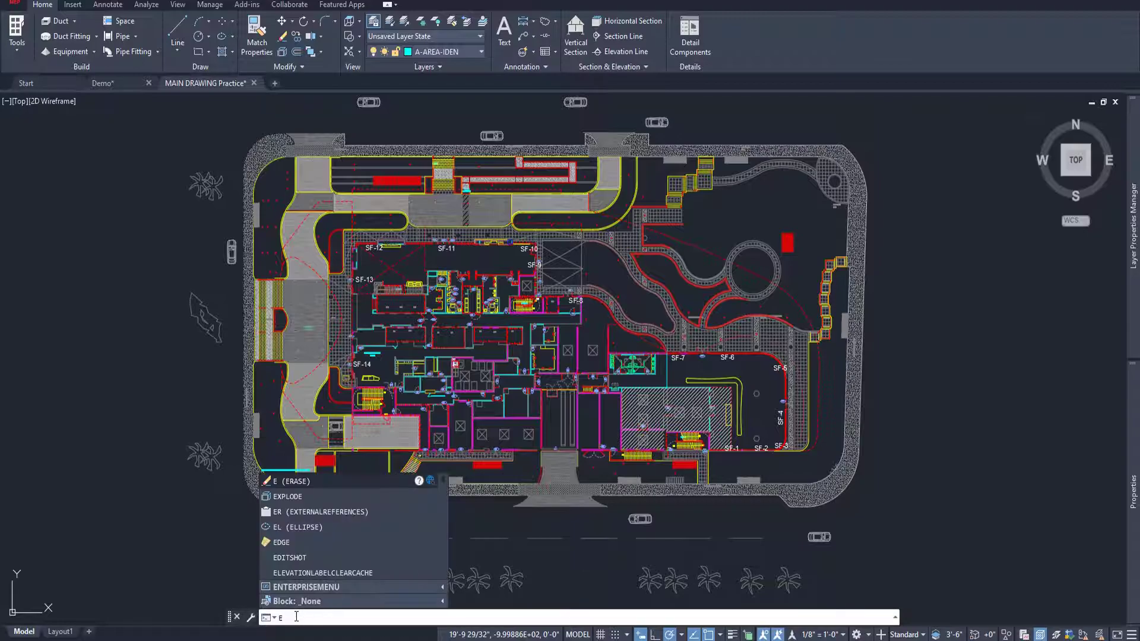
text(XTER)
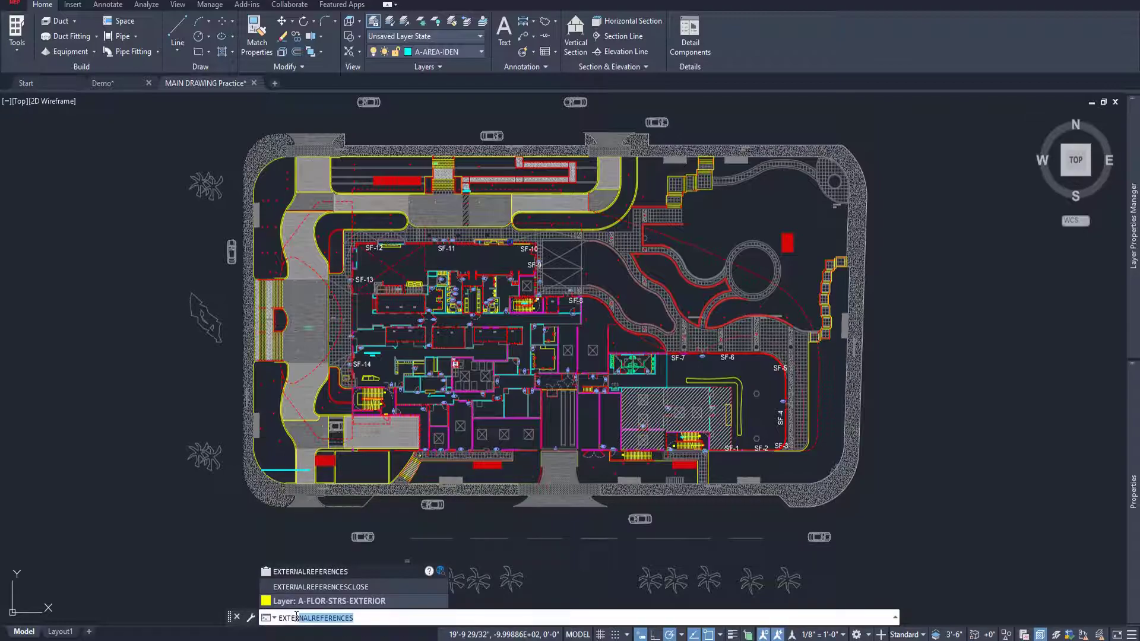
key(Return)
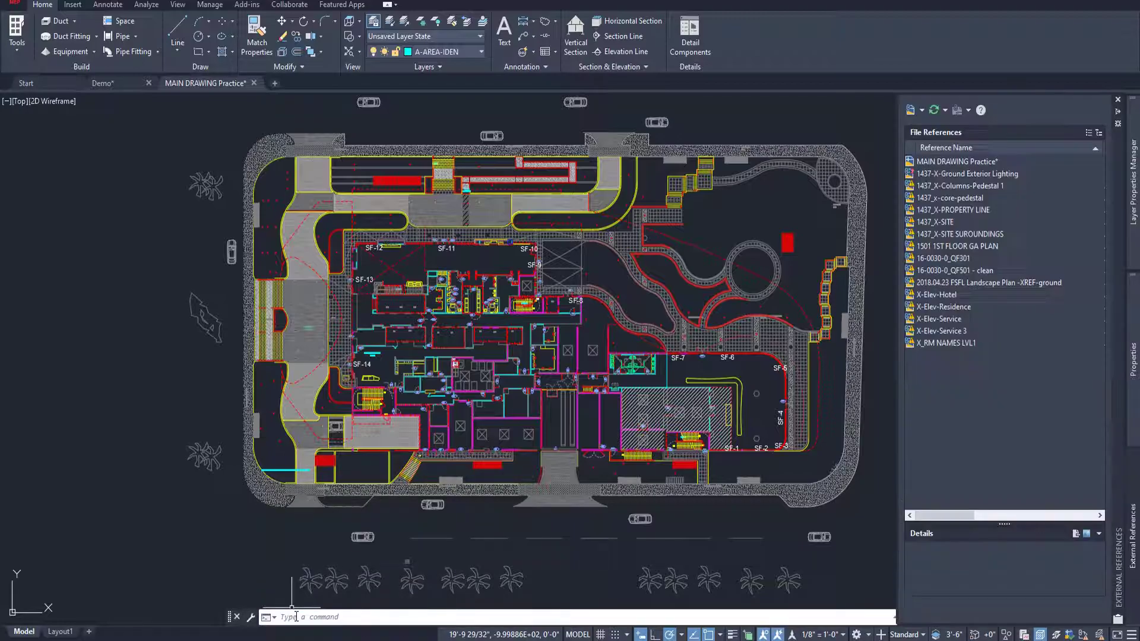
click(942, 164)
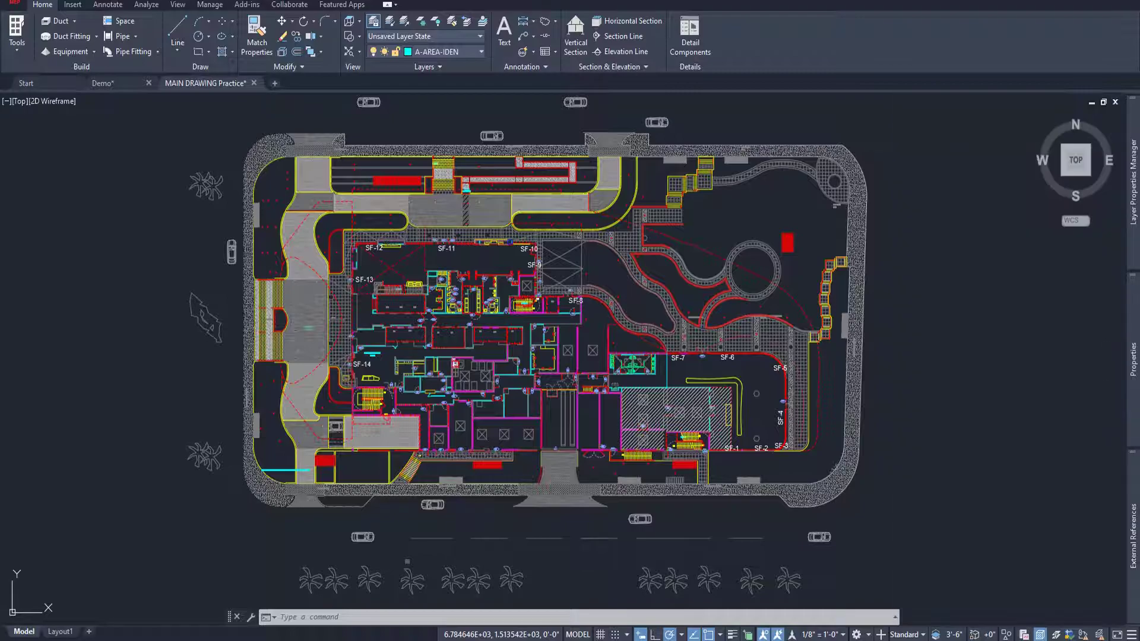
Step: Switch to File Explorer and open the XREF Files for Main Drawing - Practice folder to look through its files
key(alt+Tab)
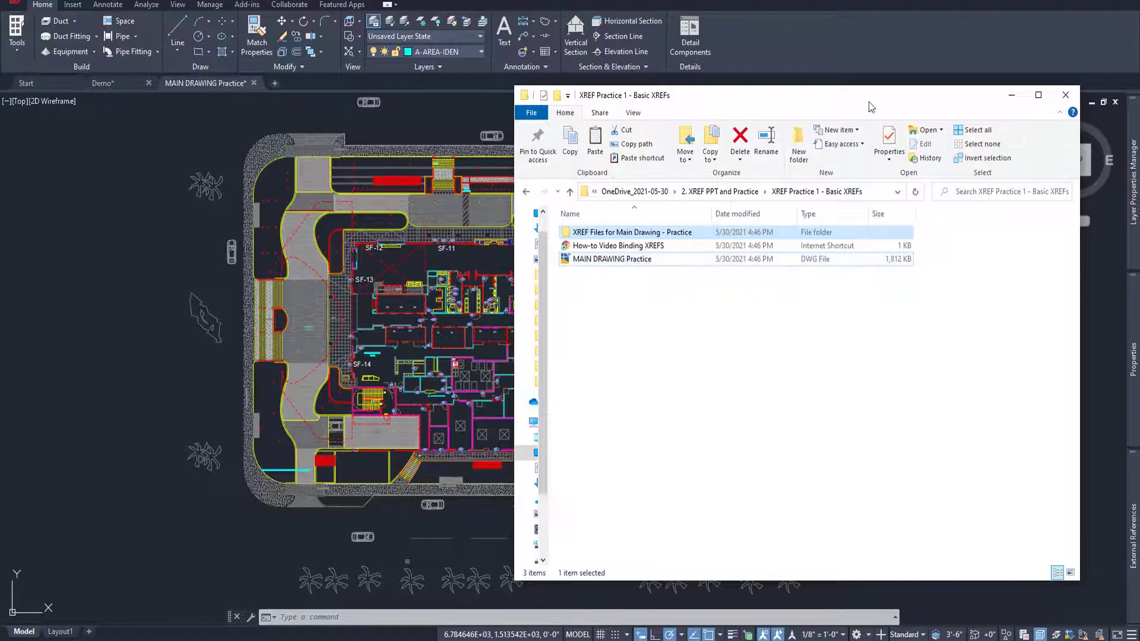
drag(869, 102, 547, 85)
double_click(288, 215)
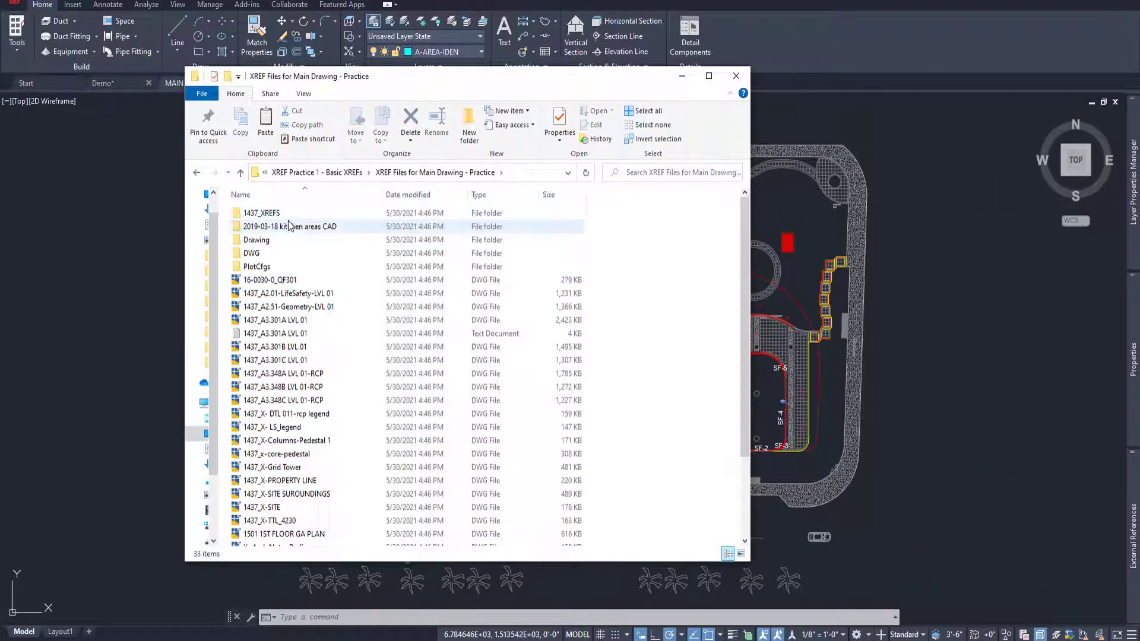
scroll(291, 332, down, 3)
scroll(288, 392, up, 3)
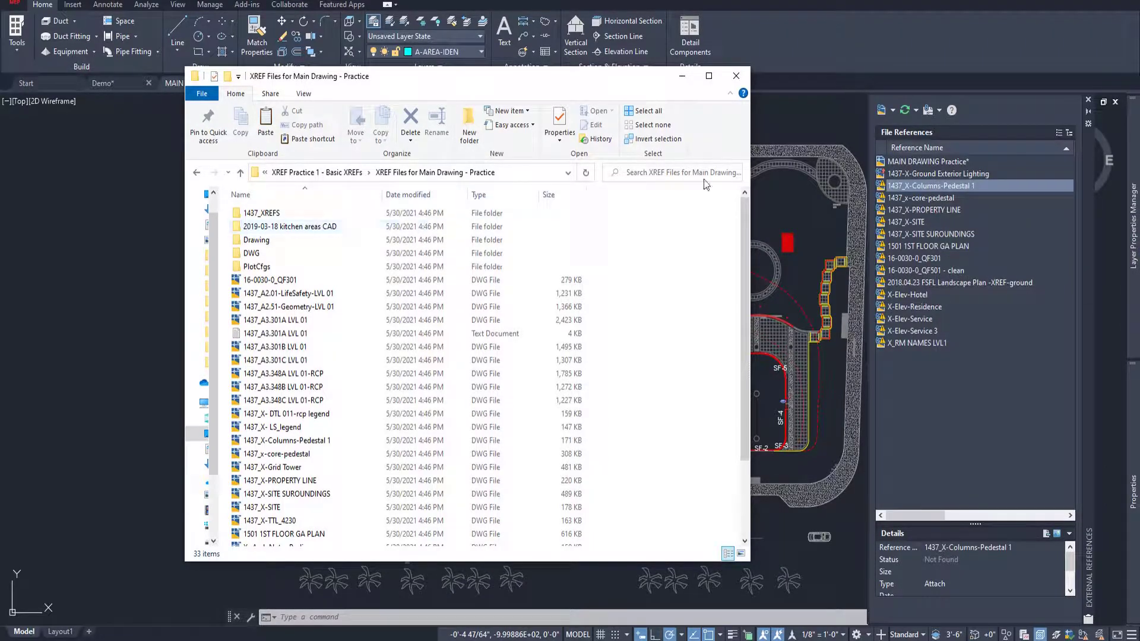
Step: Open the 1437_X-Columns-Pedestal 1 drawing from the XREF files folder and view its whole column layout
drag(744, 219, 739, 279)
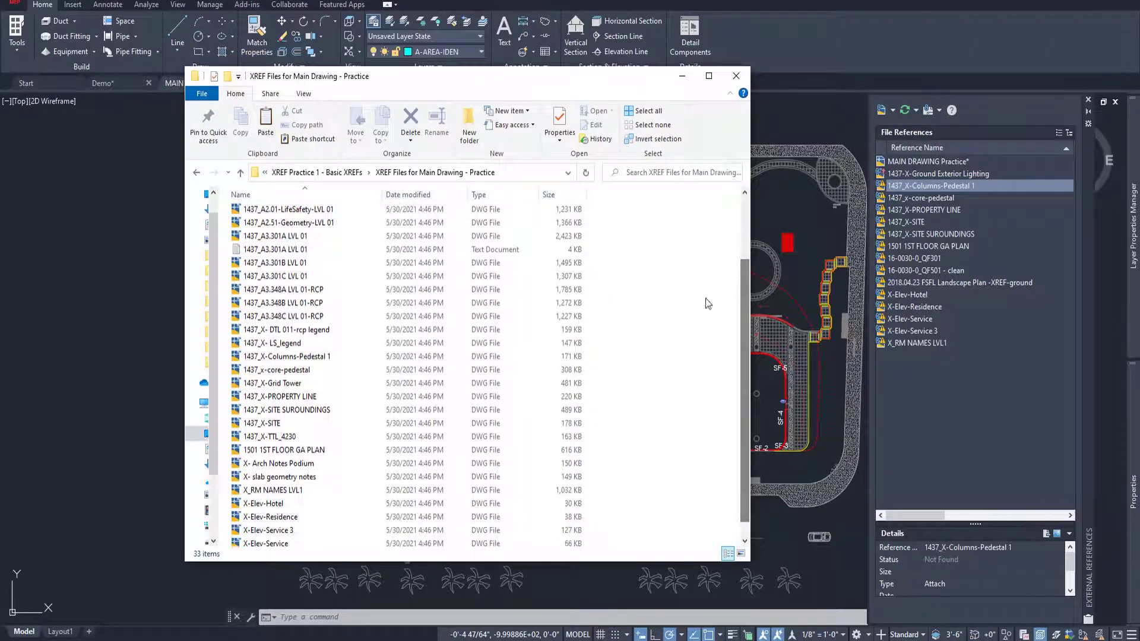
double_click(270, 357)
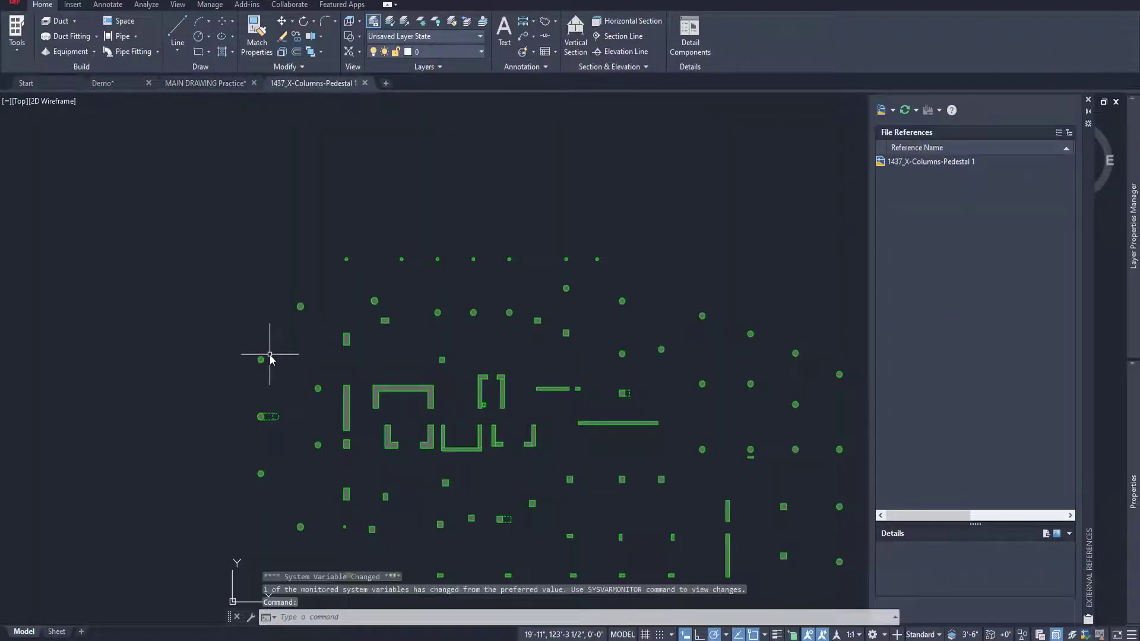
scroll(448, 331, down, 2)
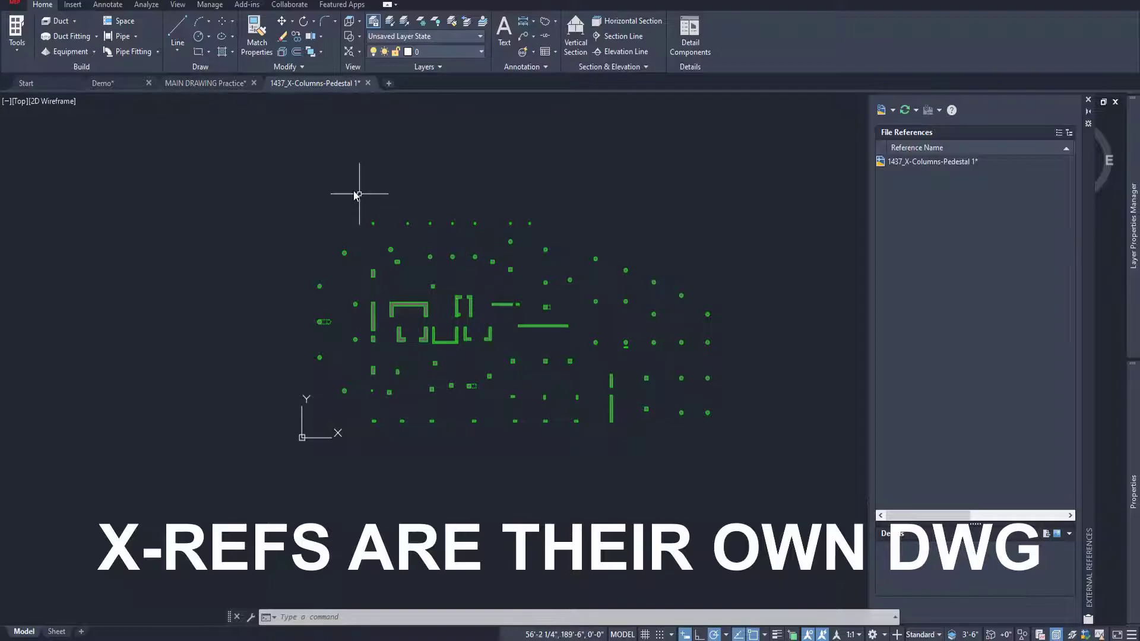
Step: In MAIN DRAWING Practice, re-link the 1437_X-Columns-Pedestal 1 reference to its file in the XREF Files for Main Drawing - Practice folder
click(219, 87)
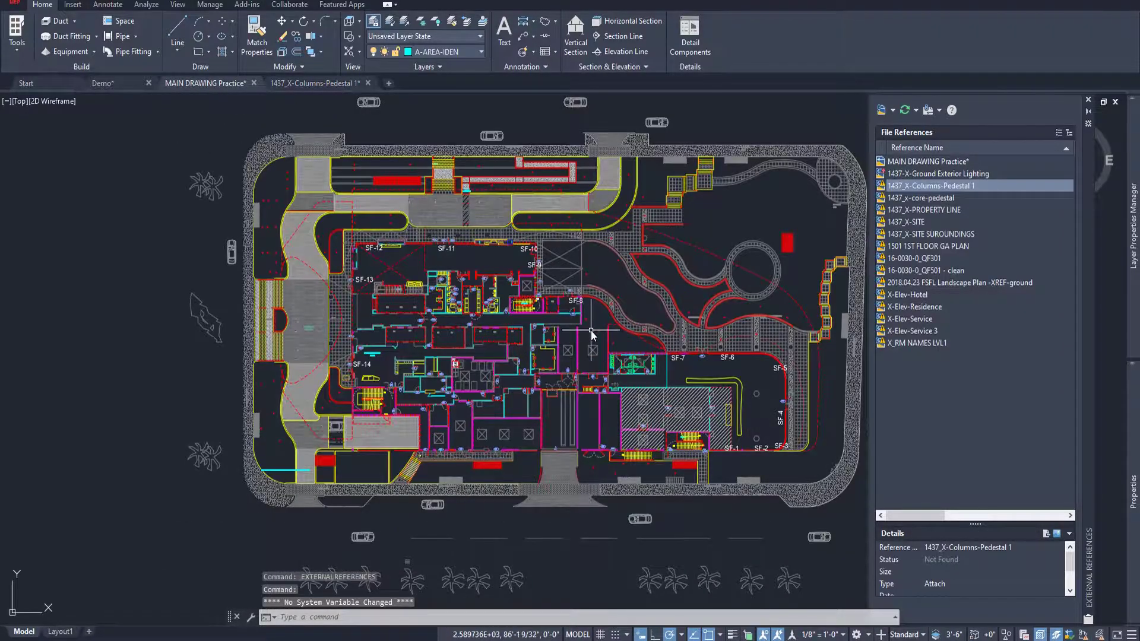
click(929, 187)
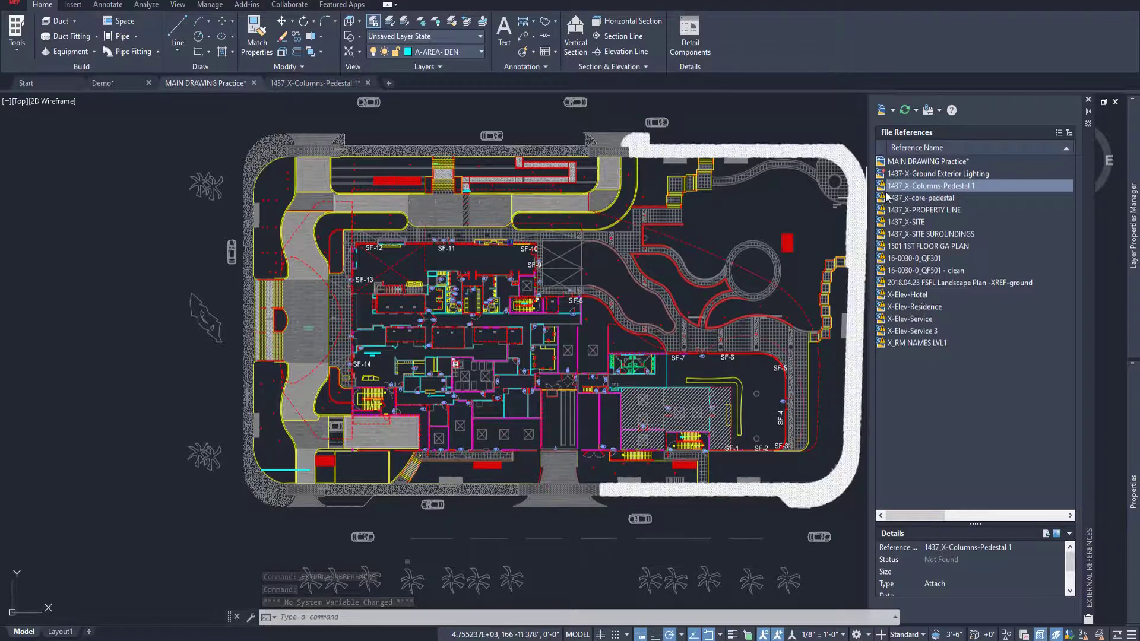
right_click(904, 186)
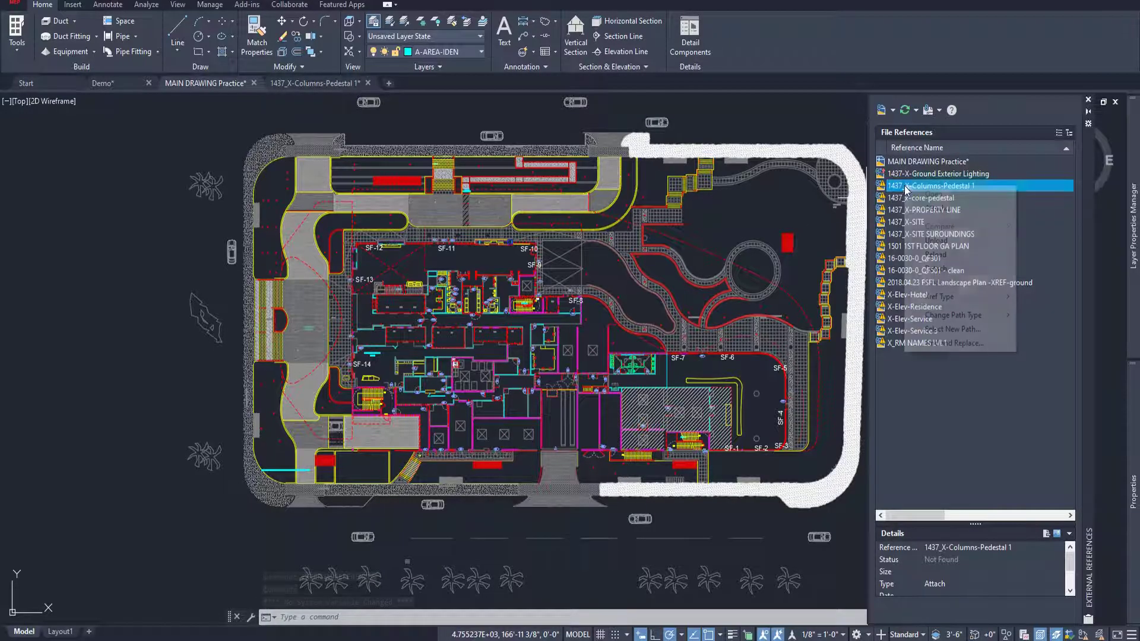
click(953, 330)
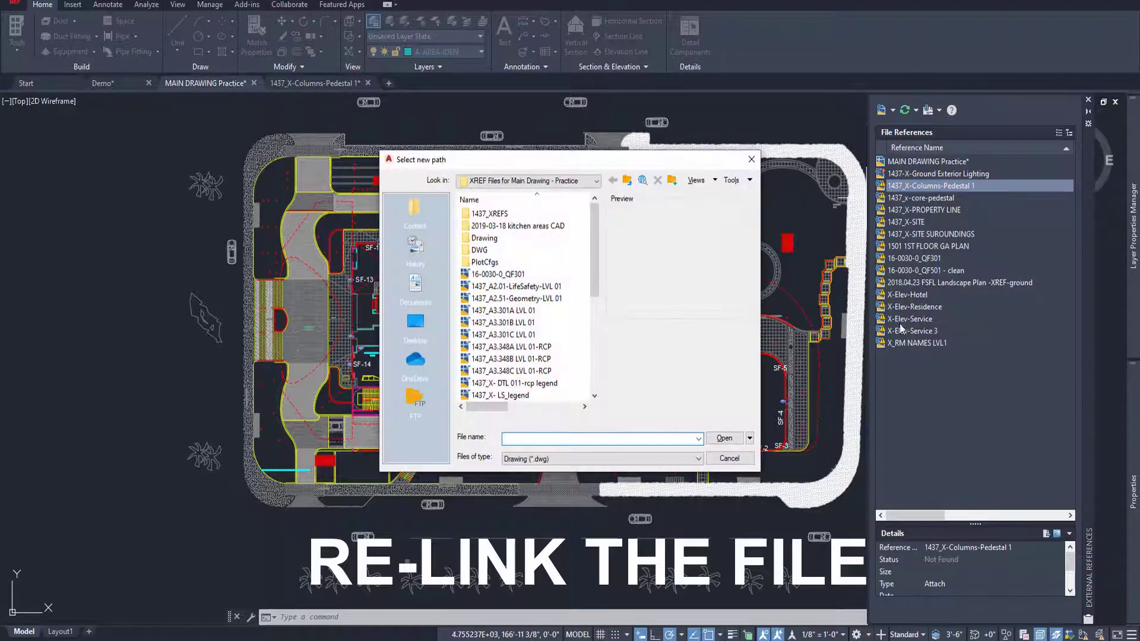
drag(594, 218, 594, 265)
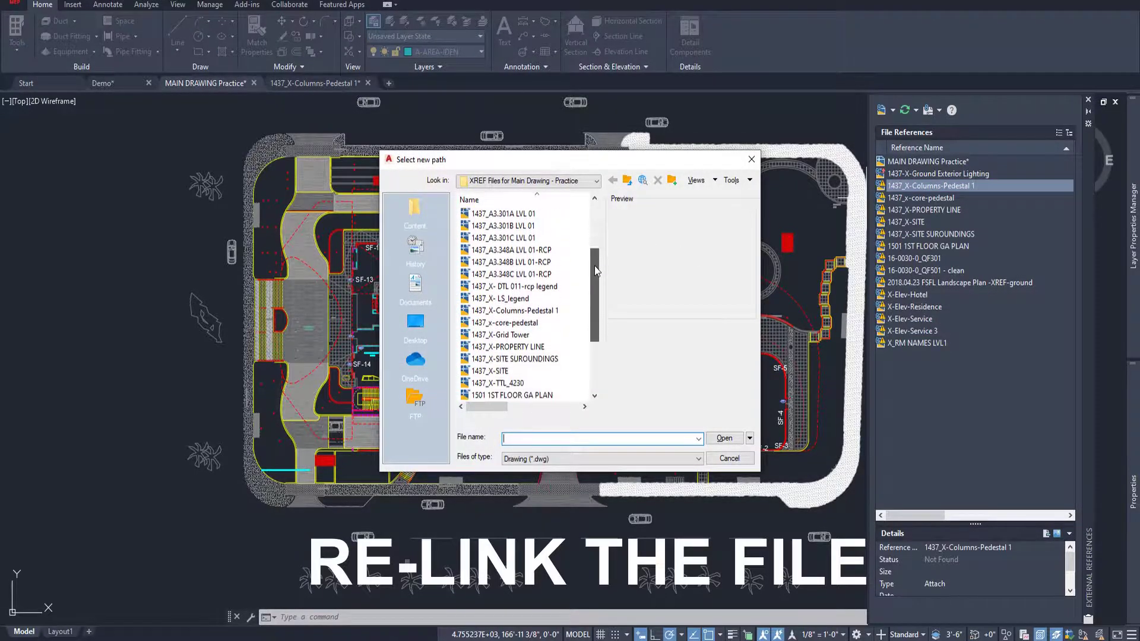
click(534, 311)
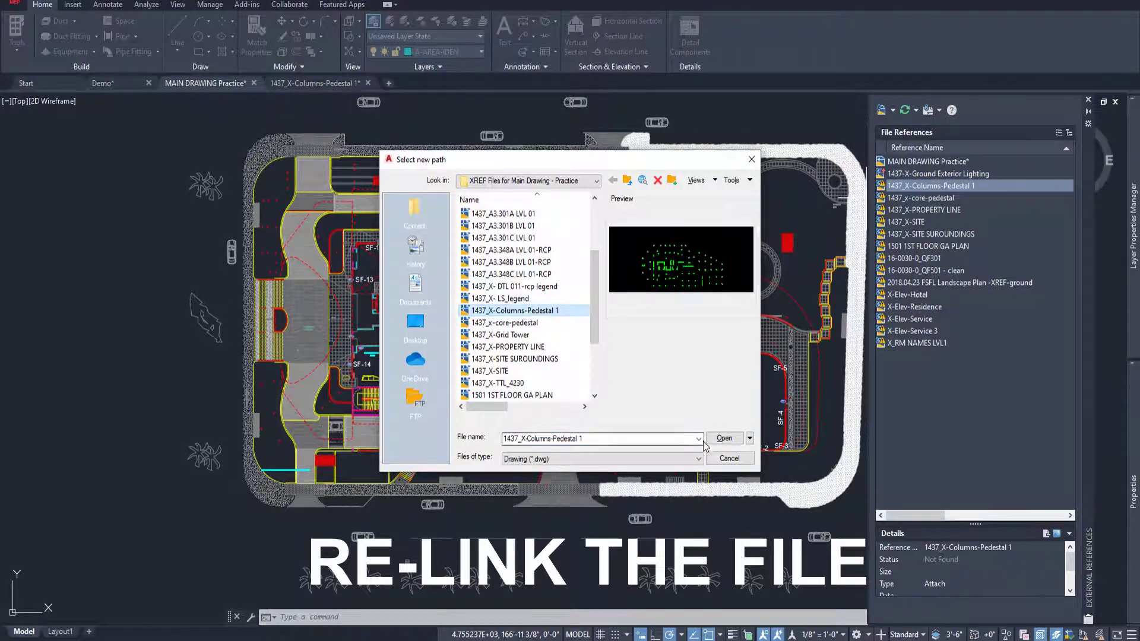
click(725, 439)
click(666, 339)
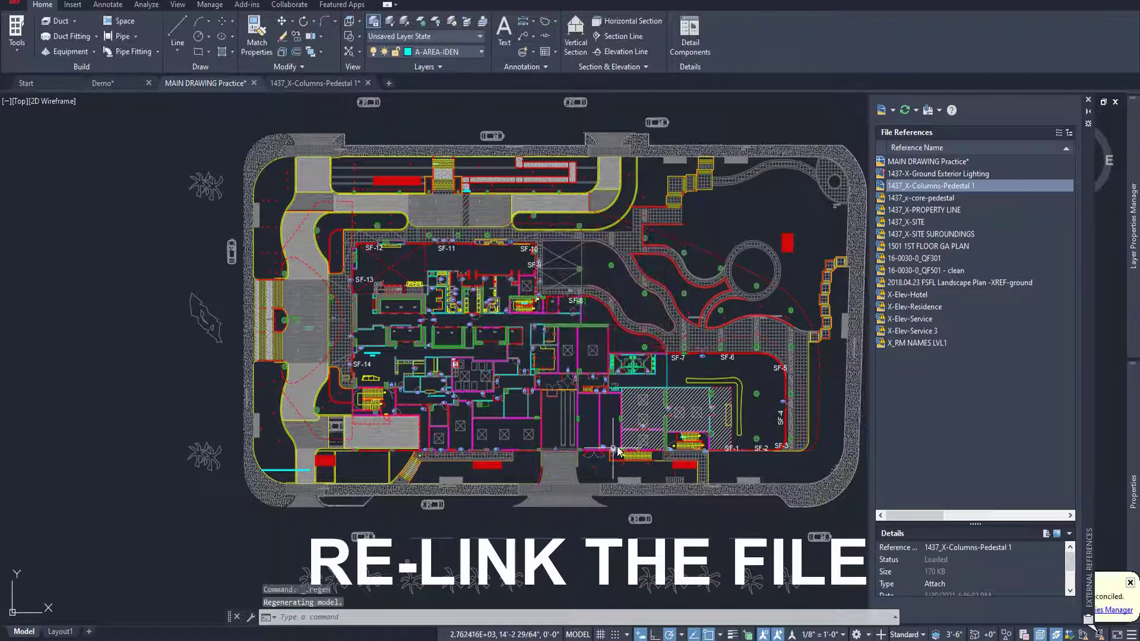
Step: Examine the re-linked columns in the main drawing and compare them with the separate 1437_X-Columns-Pedestal 1 drawing
scroll(704, 270, up, 5)
scroll(738, 280, down, 6)
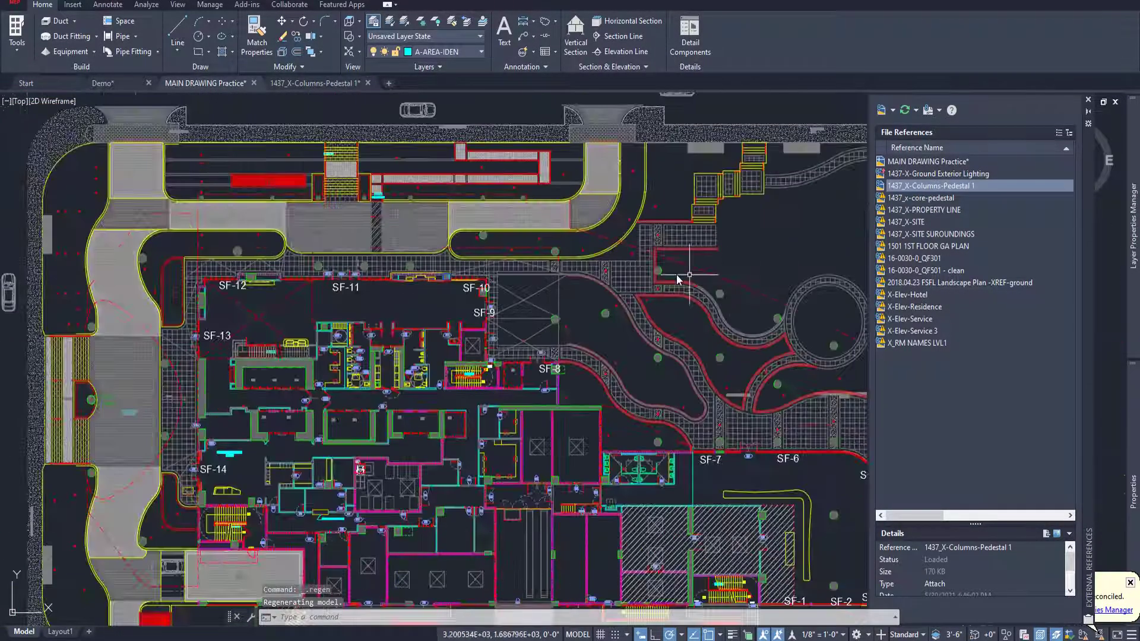
scroll(682, 272, up, 8)
scroll(588, 333, down, 6)
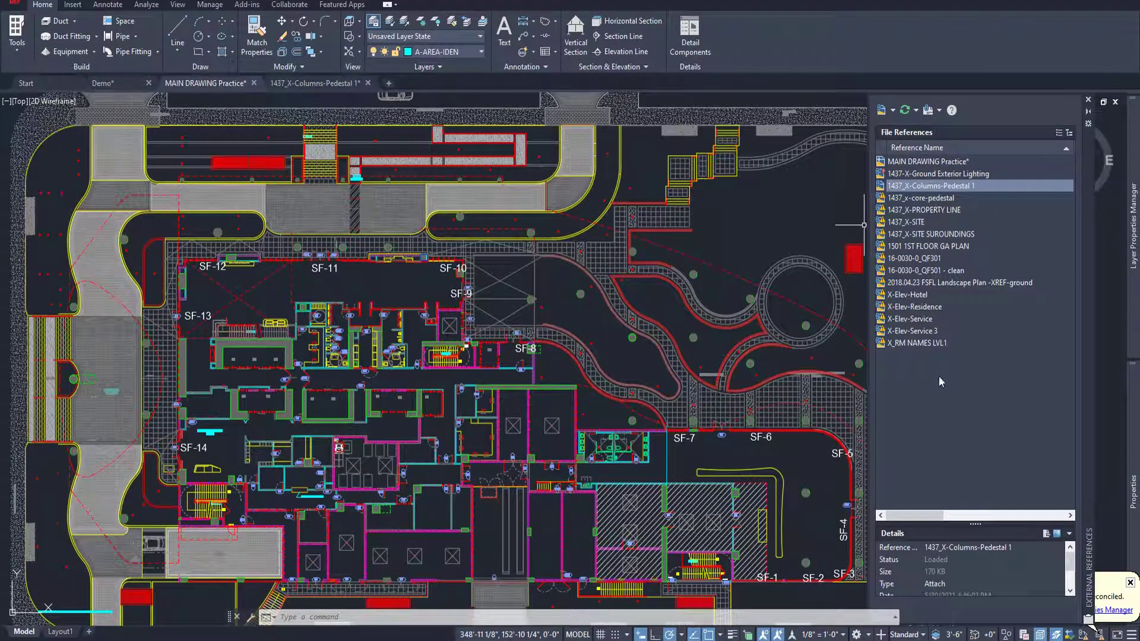
click(315, 83)
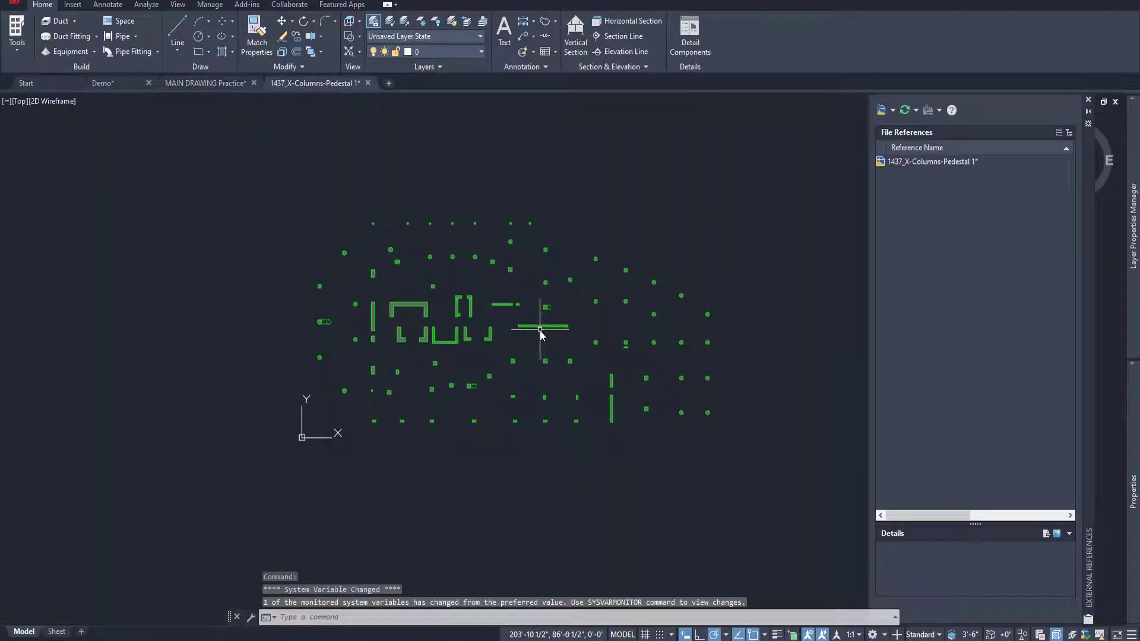
click(209, 83)
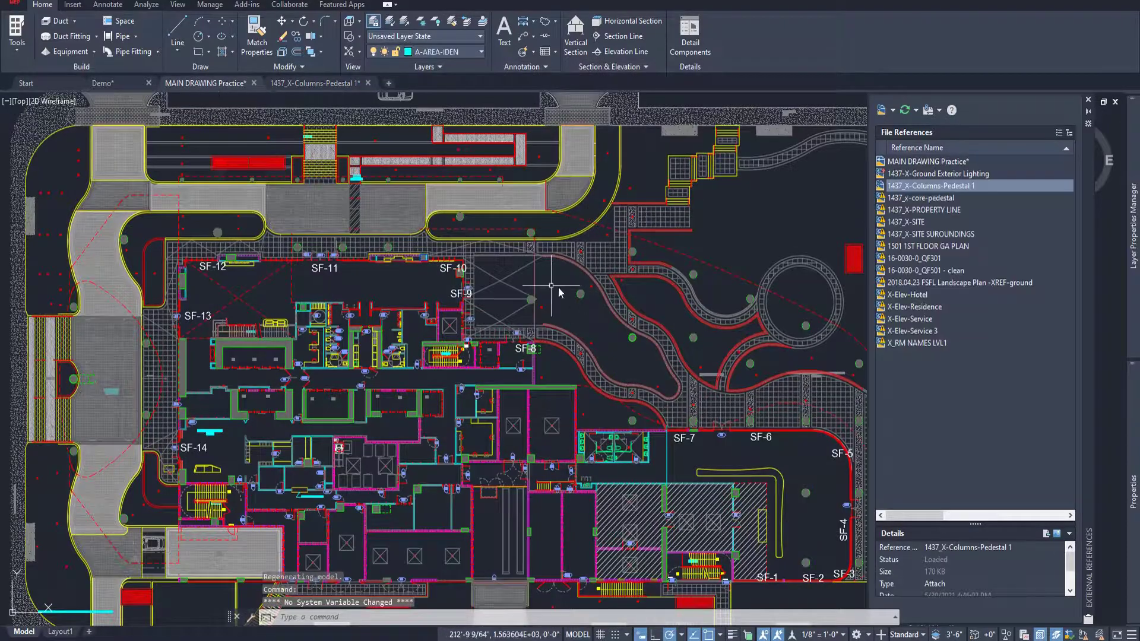
mouse_move(945, 312)
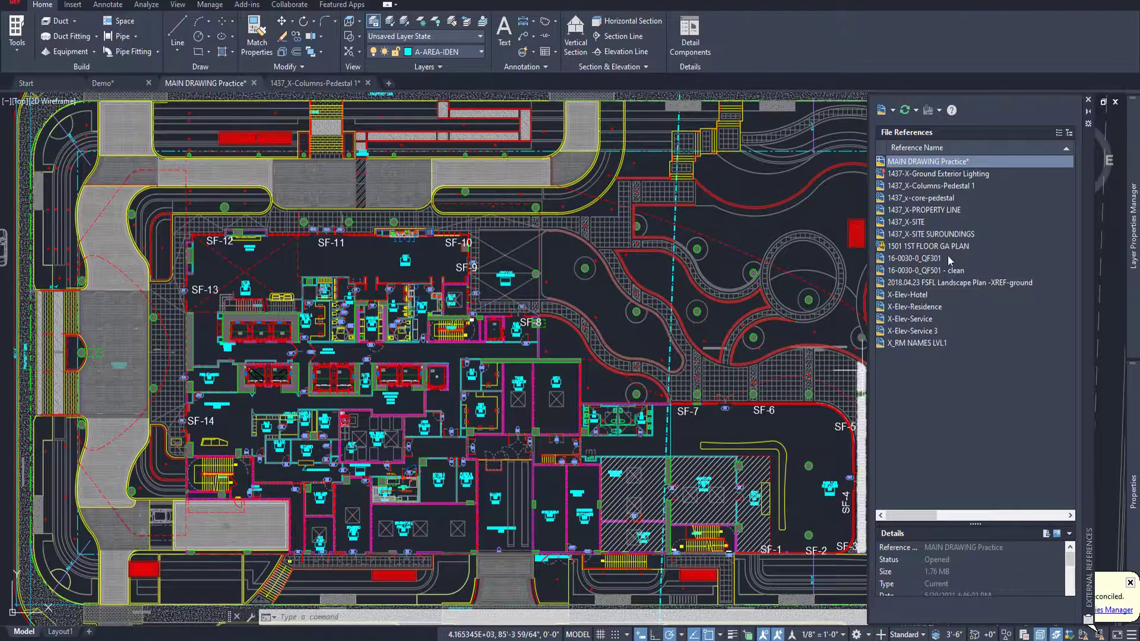
Step: Highlight the core-pedestal, QF501 - clean, X-Elev-Residence, X_RM NAMES LVL1 and 1437_X-SITE references in turn to locate them, then clear the selection
click(920, 198)
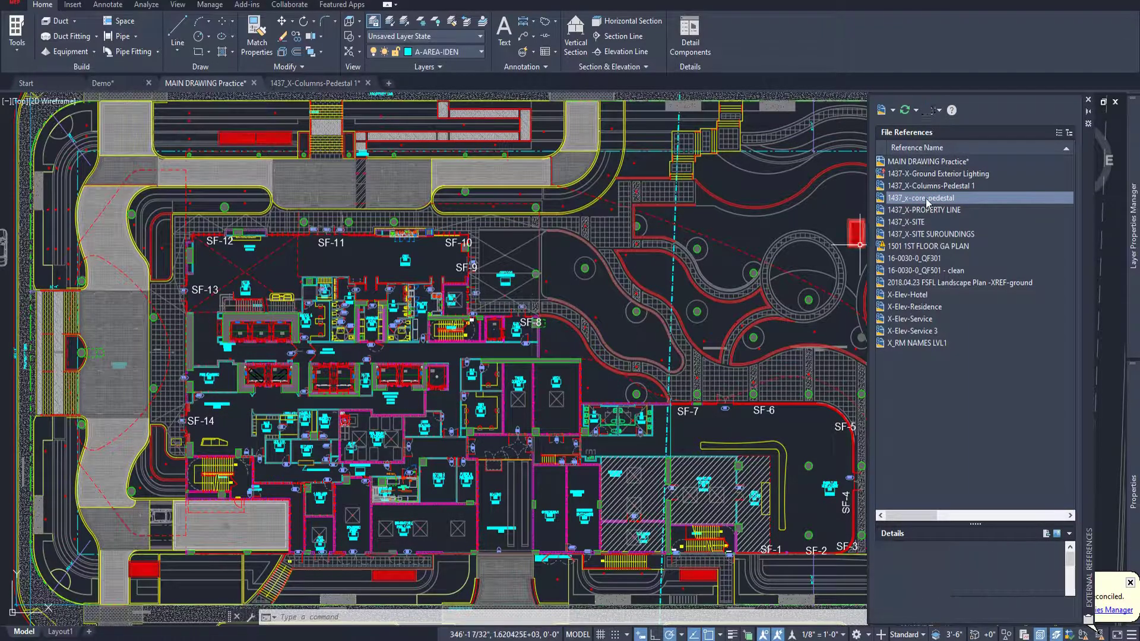
click(927, 200)
click(924, 271)
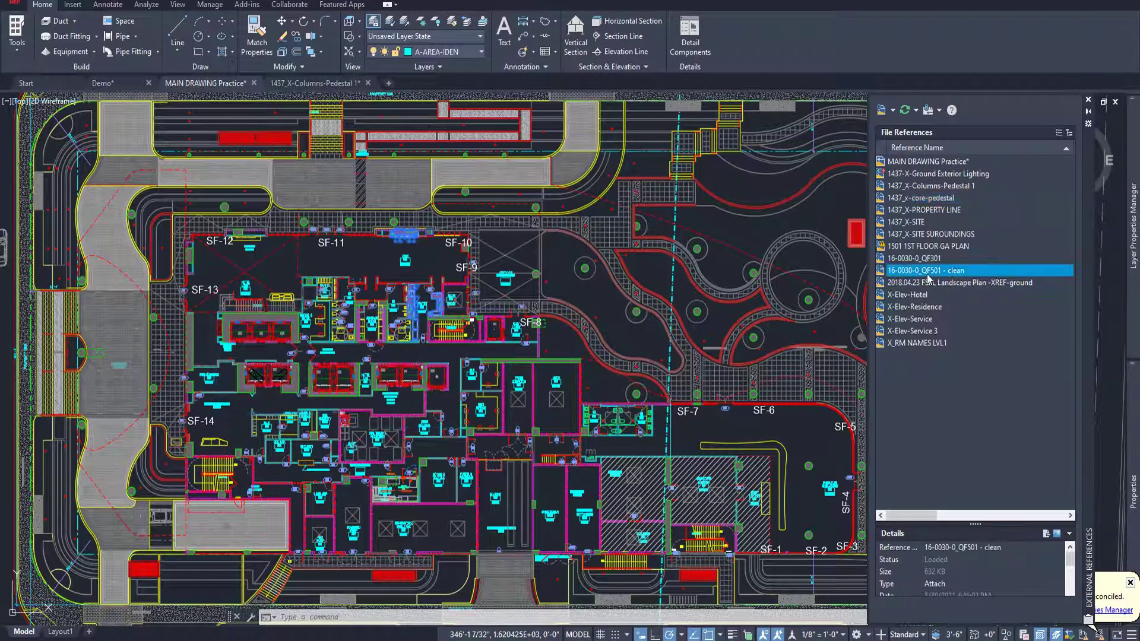
click(915, 309)
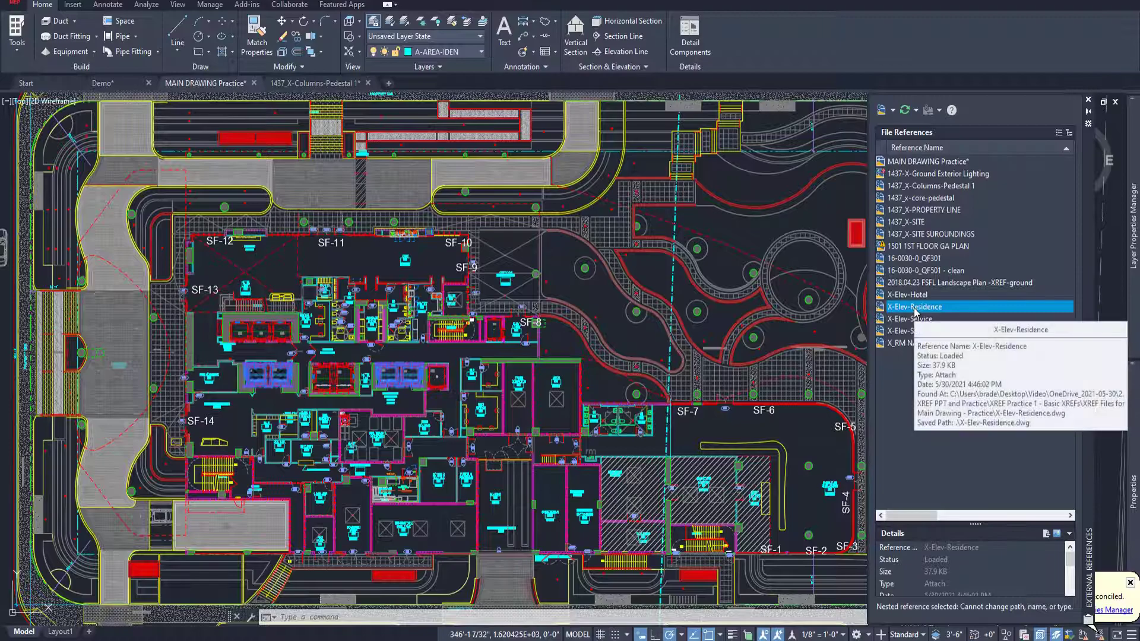
click(909, 343)
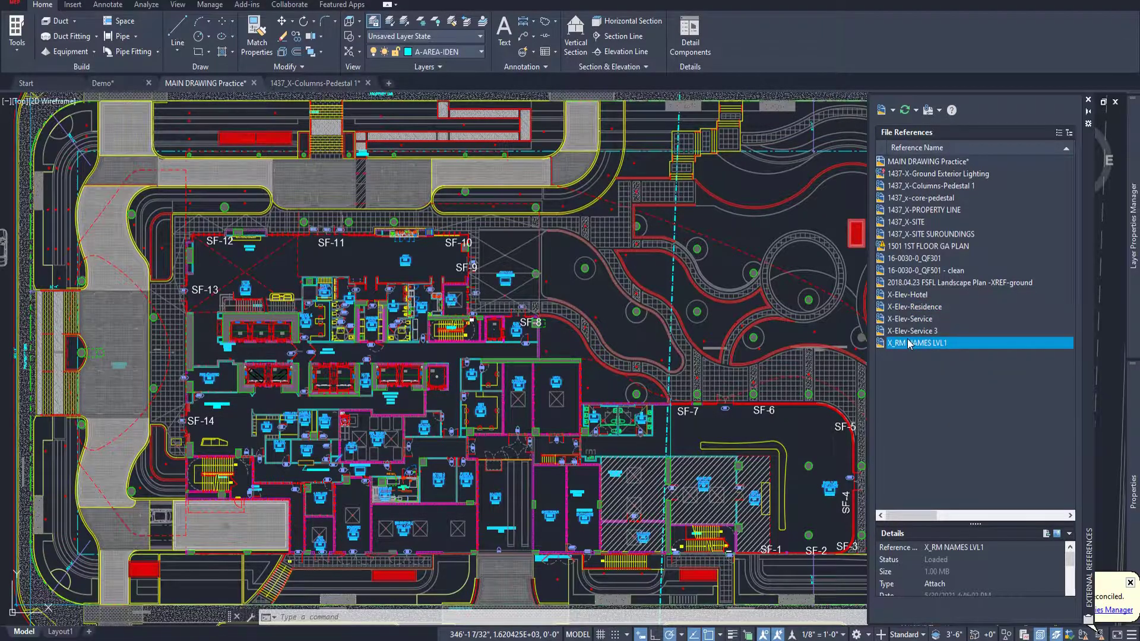
click(917, 224)
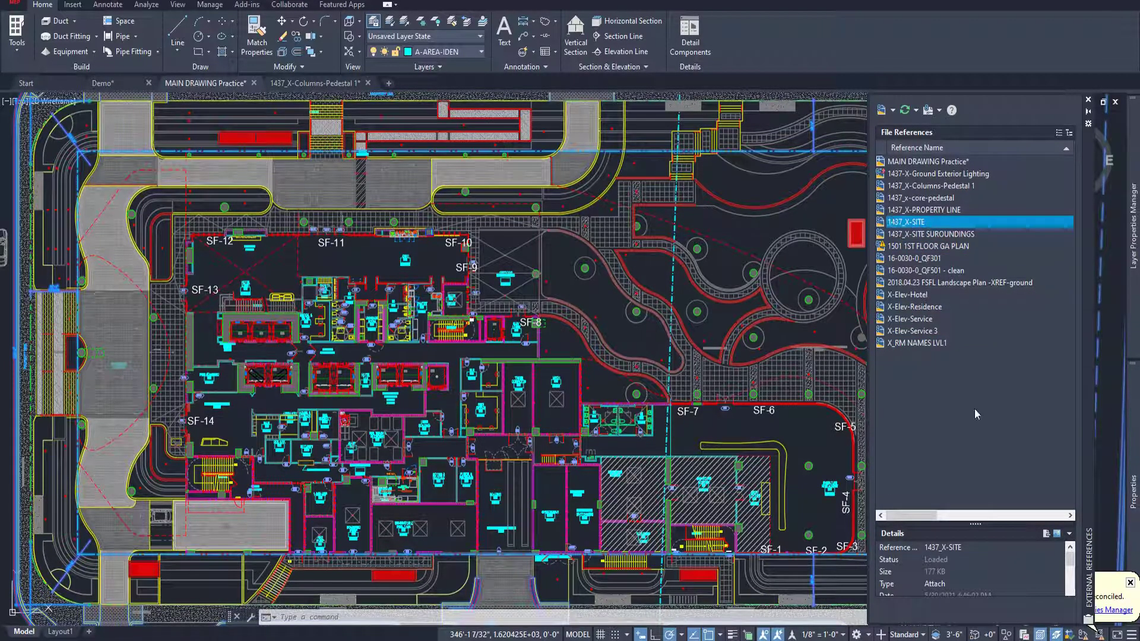
click(978, 436)
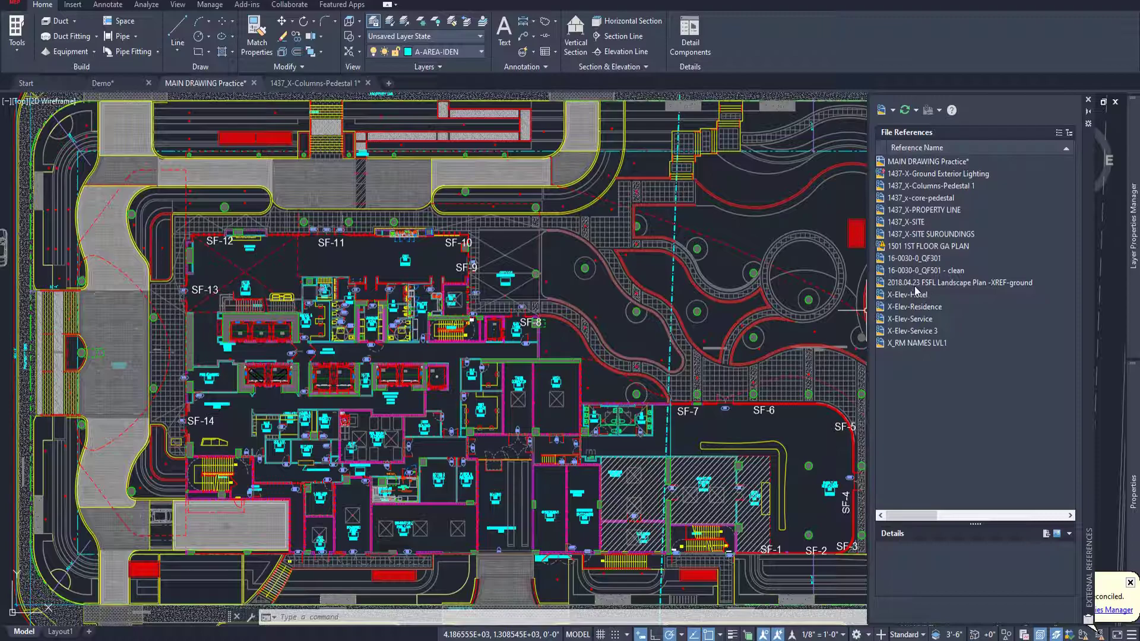
Step: Open the 1437_X-SITE reference as its own drawing and examine the site and surrounding blocks
right_click(907, 222)
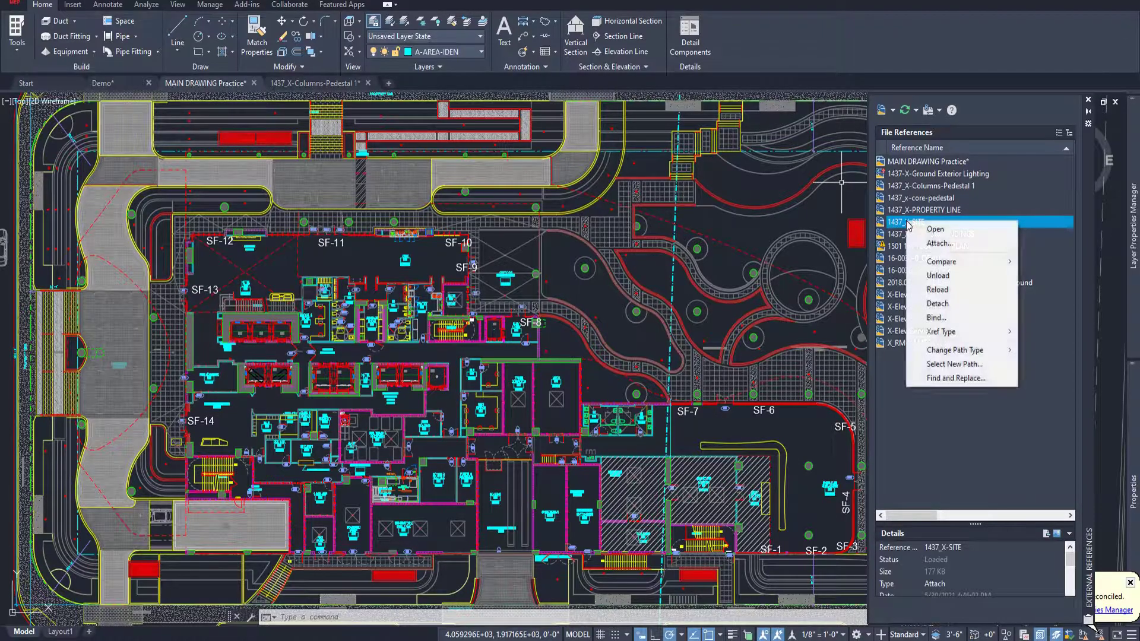
click(945, 237)
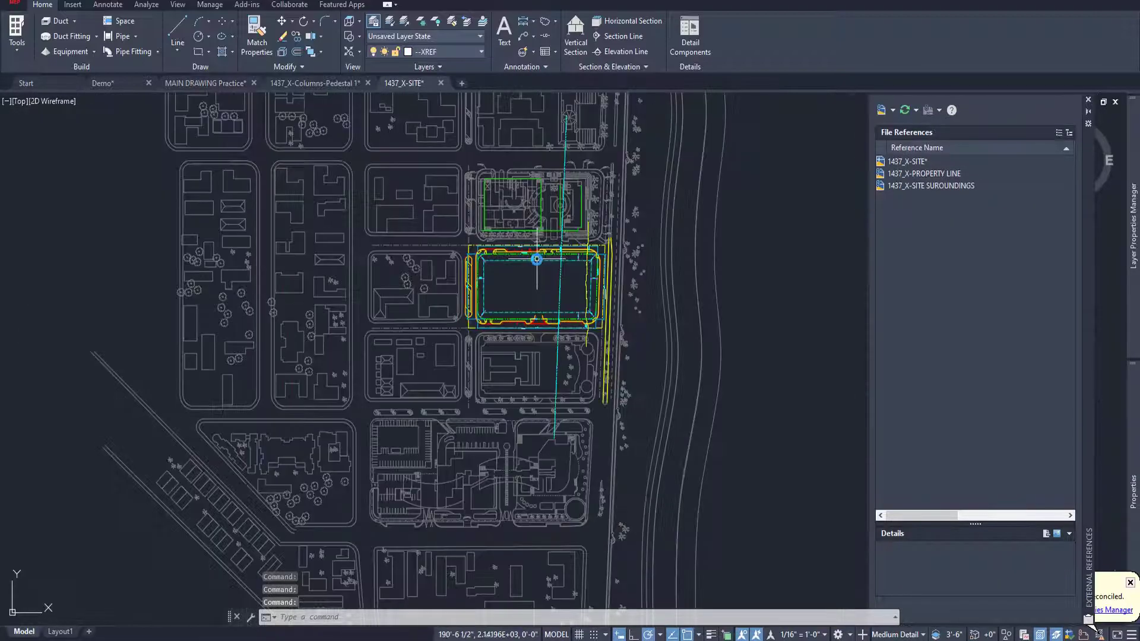
scroll(615, 271, up, 1)
scroll(544, 292, up, 2)
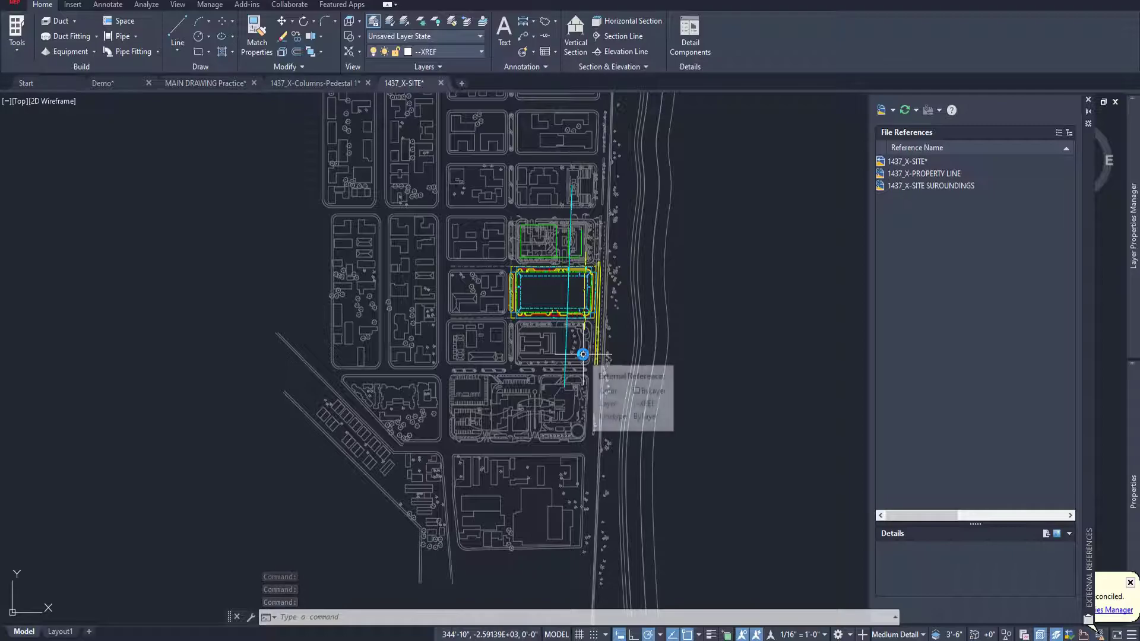
Step: Return to MAIN DRAWING Practice and start saving it as a new file
click(205, 83)
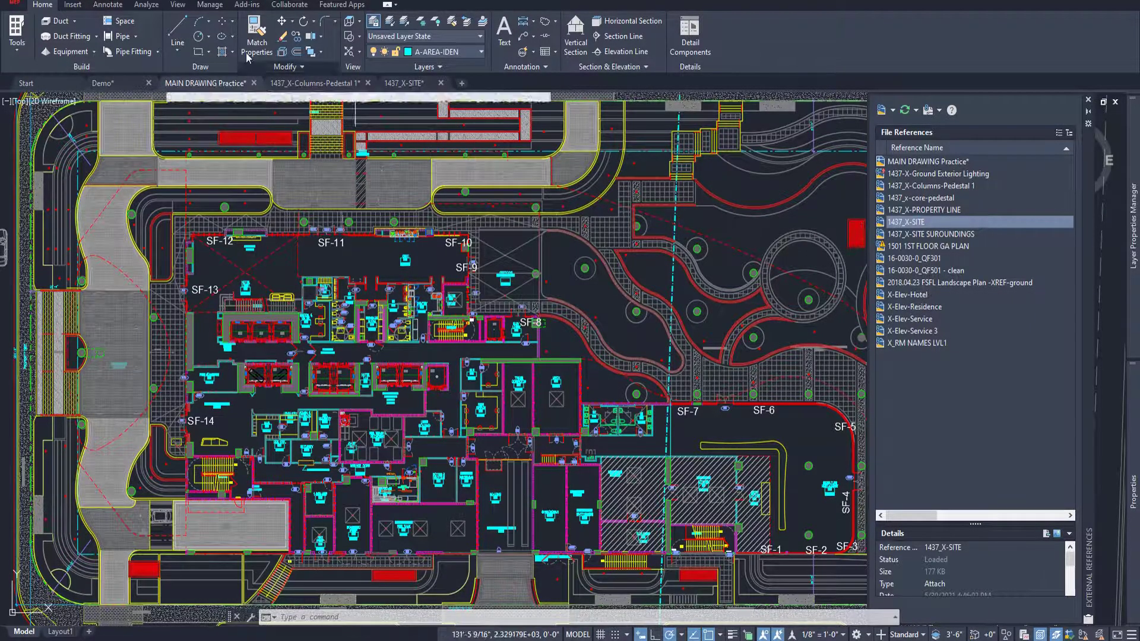
key(ctrl+shift+s)
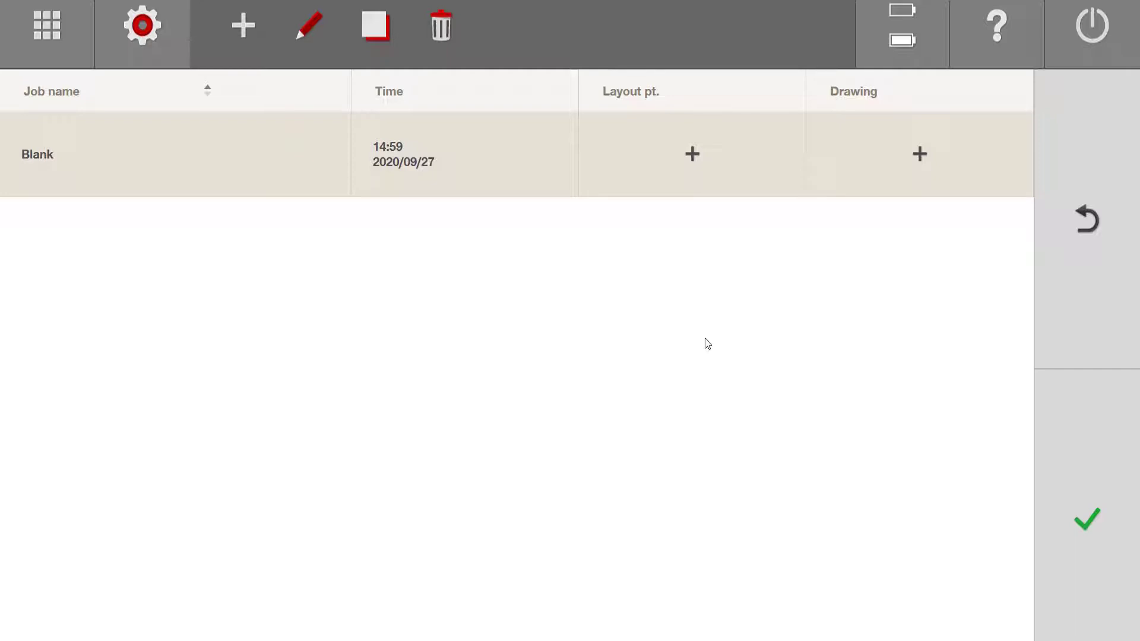
Step: Switch to the layout tablet software and import Tablet Import.dwg from Downloads as the Blank job's drawing
click(936, 159)
click(708, 173)
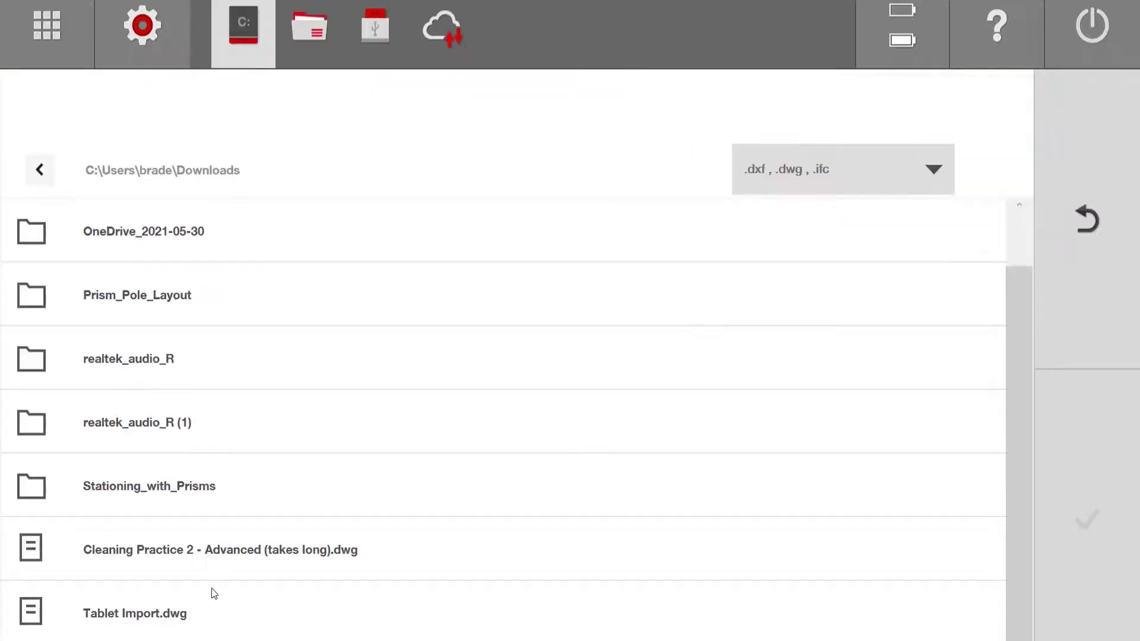
click(278, 618)
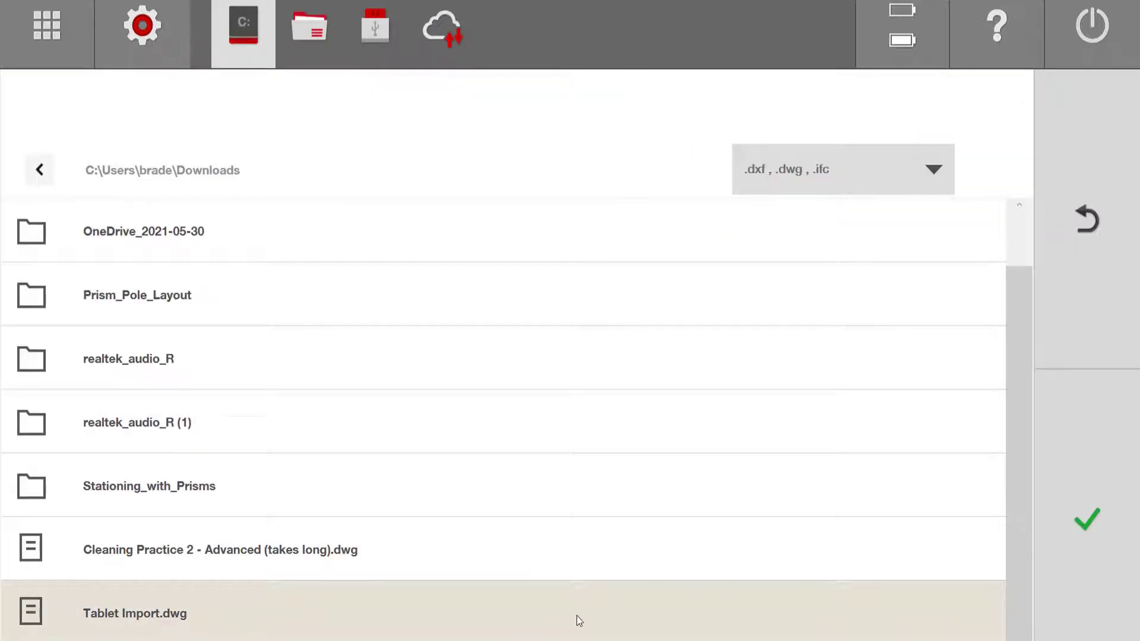
click(1087, 519)
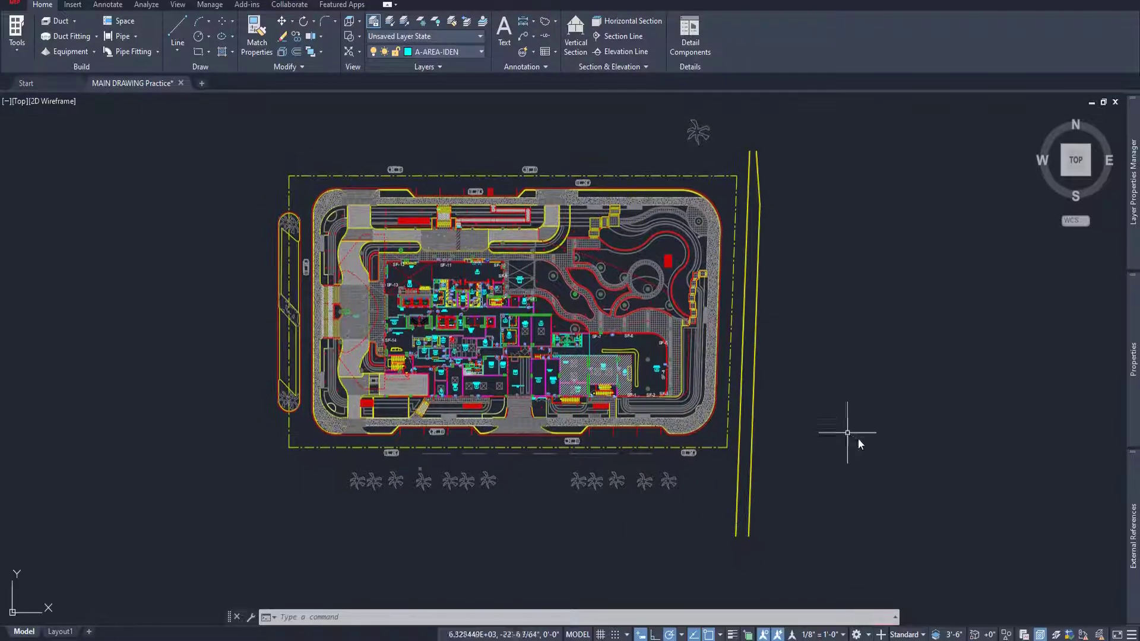
Step: Examine the room and door labels in MAIN DRAWING Practice and compare them with the drawing imported on the layout tablet
scroll(523, 306, up, 5)
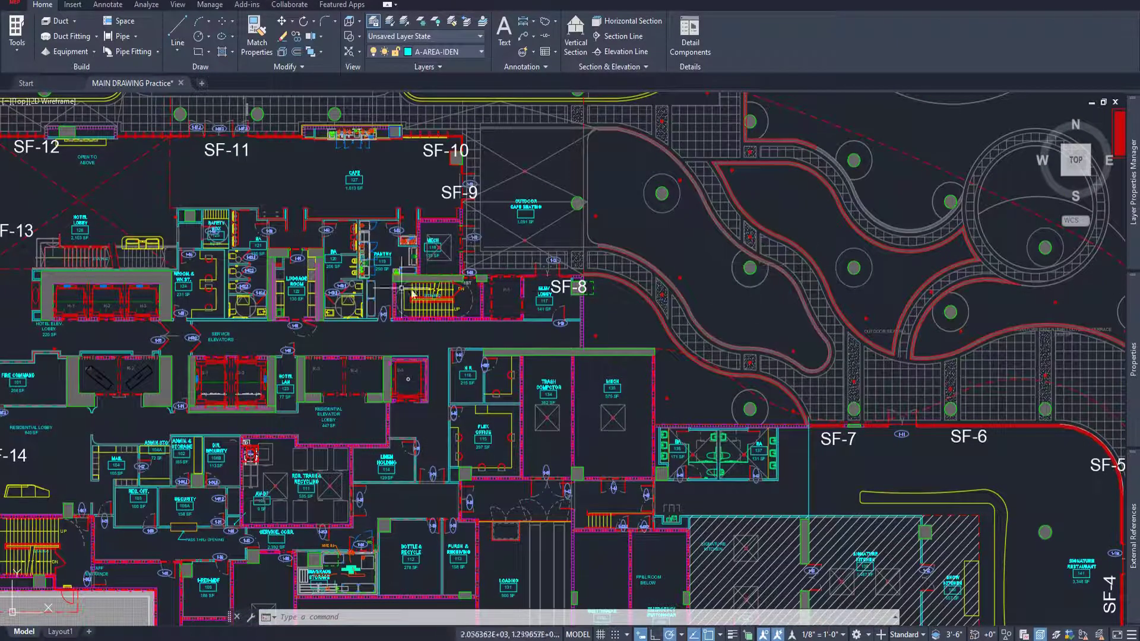
scroll(304, 282, up, 7)
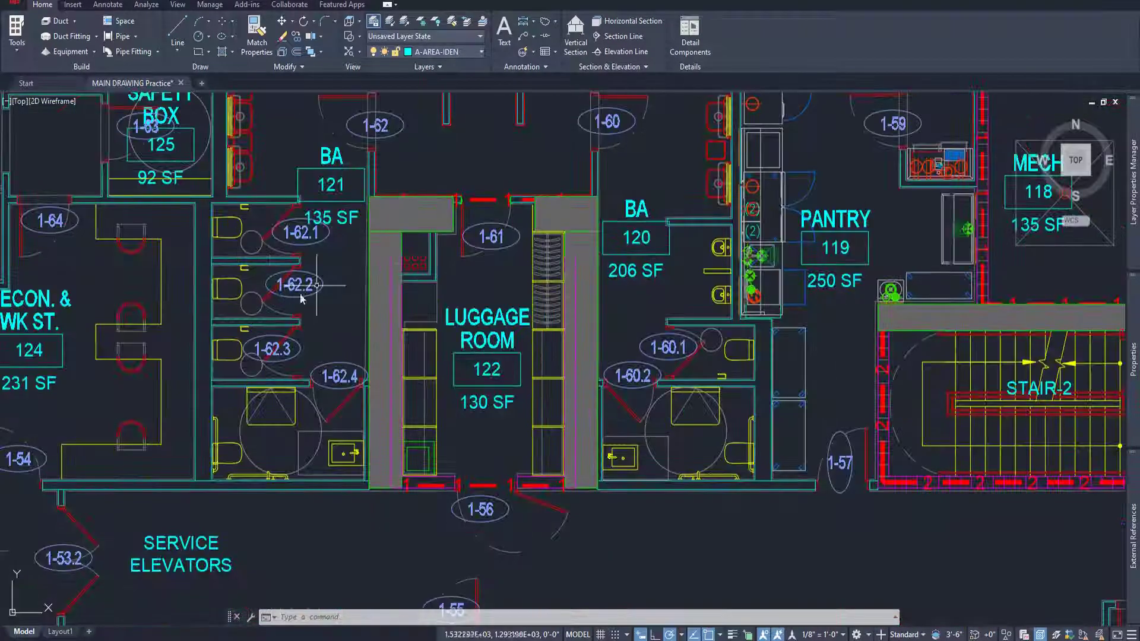
scroll(416, 327, down, 8)
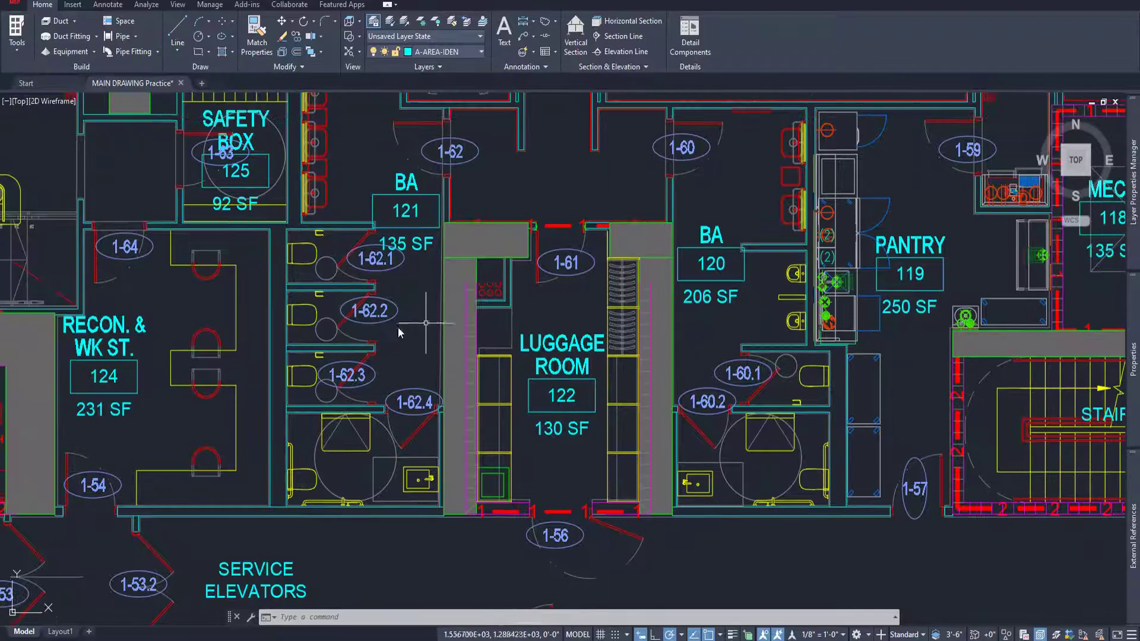
scroll(583, 346, down, 5)
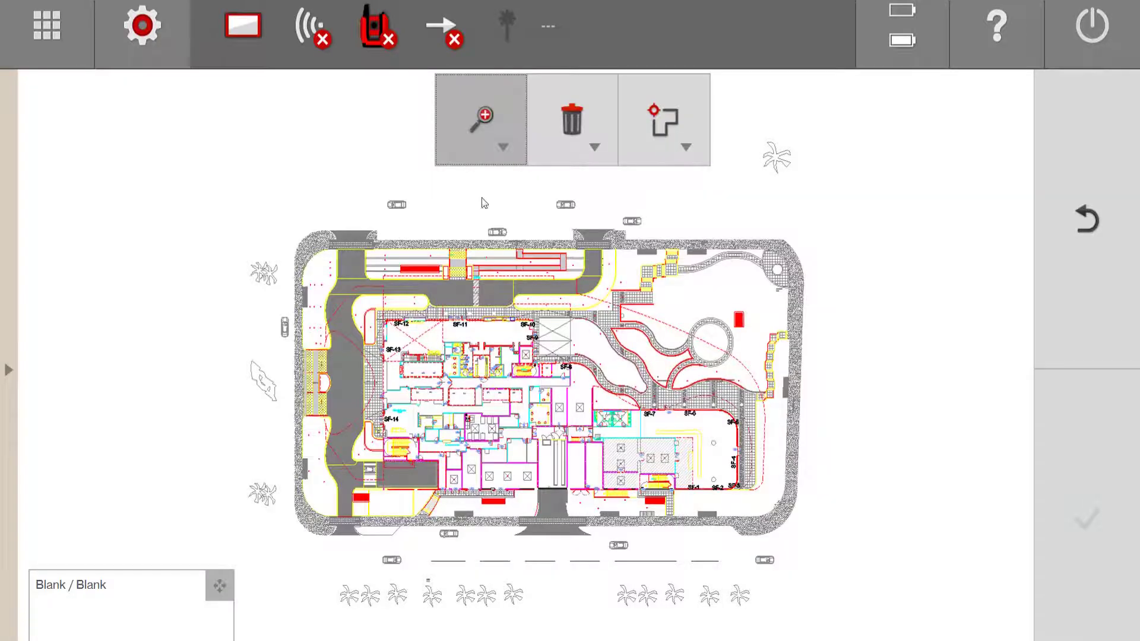
click(481, 139)
click(480, 139)
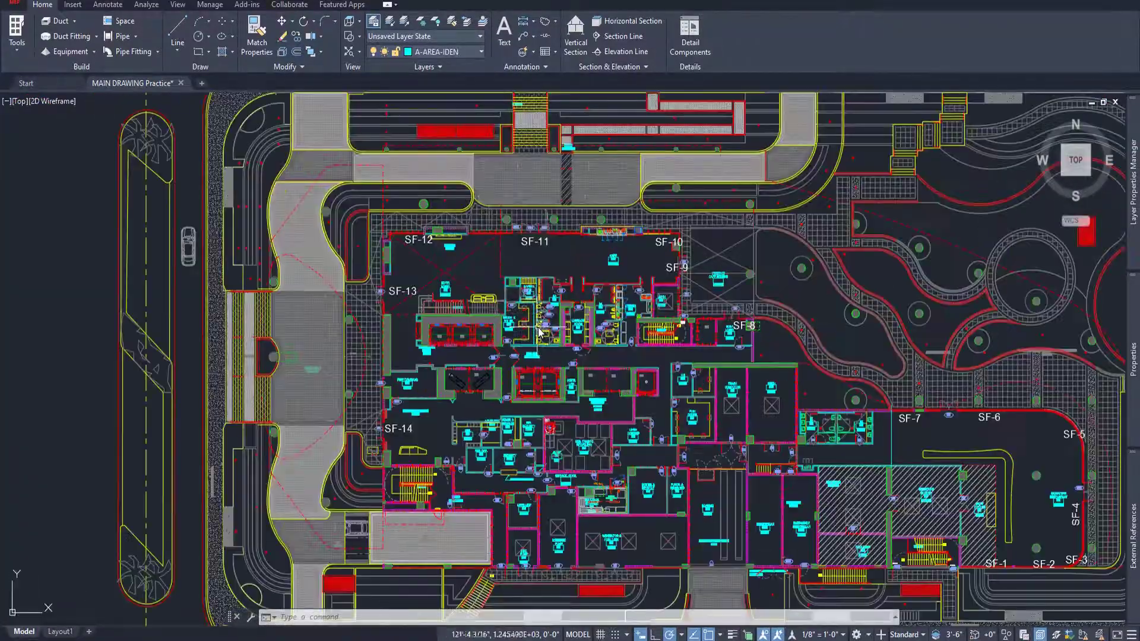
Step: Bind the nine top-level references, including the columns, core-pedestal, site, landscape and room-name xrefs, into MAIN DRAWING Practice with the Bind type
scroll(539, 331, down, 2)
mouse_move(1133, 535)
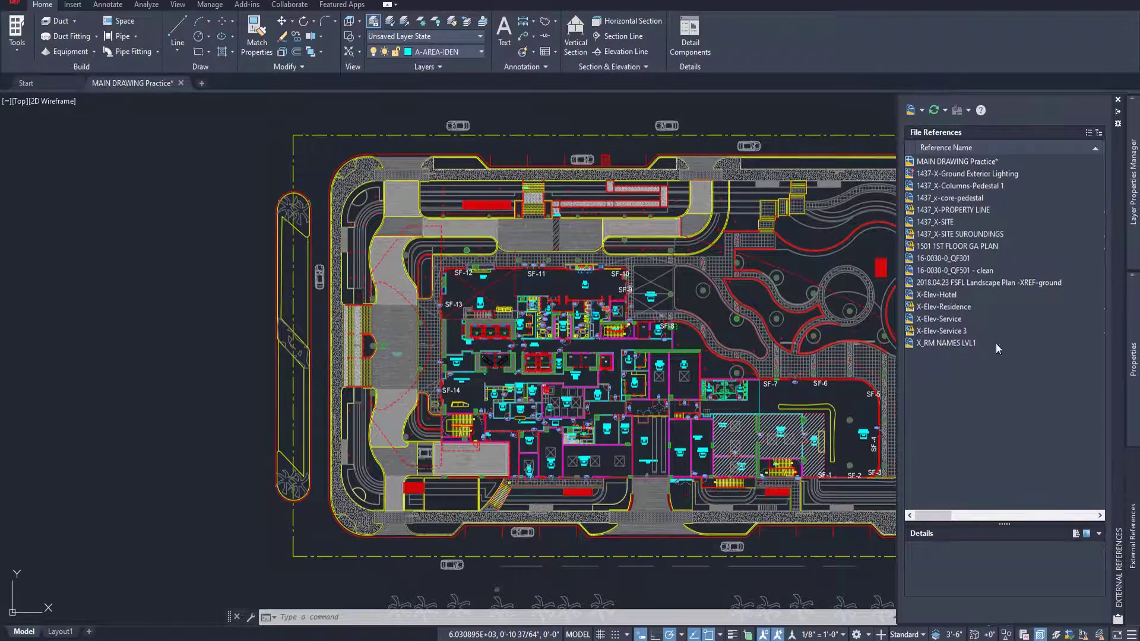
mouse_move(969, 315)
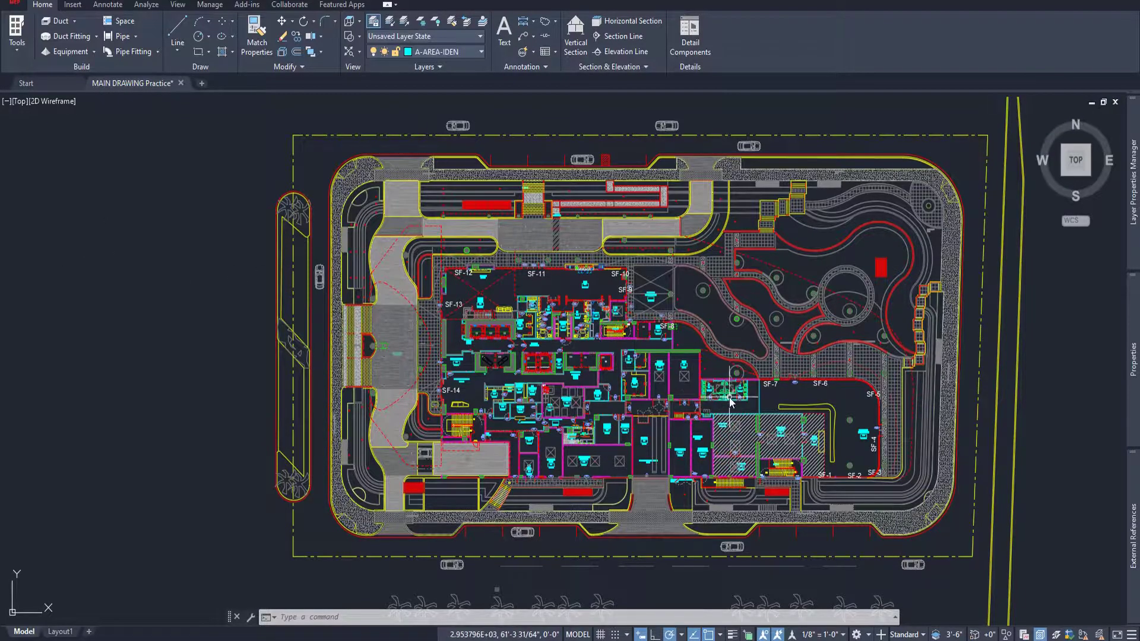
middle_drag(730, 403, 602, 369)
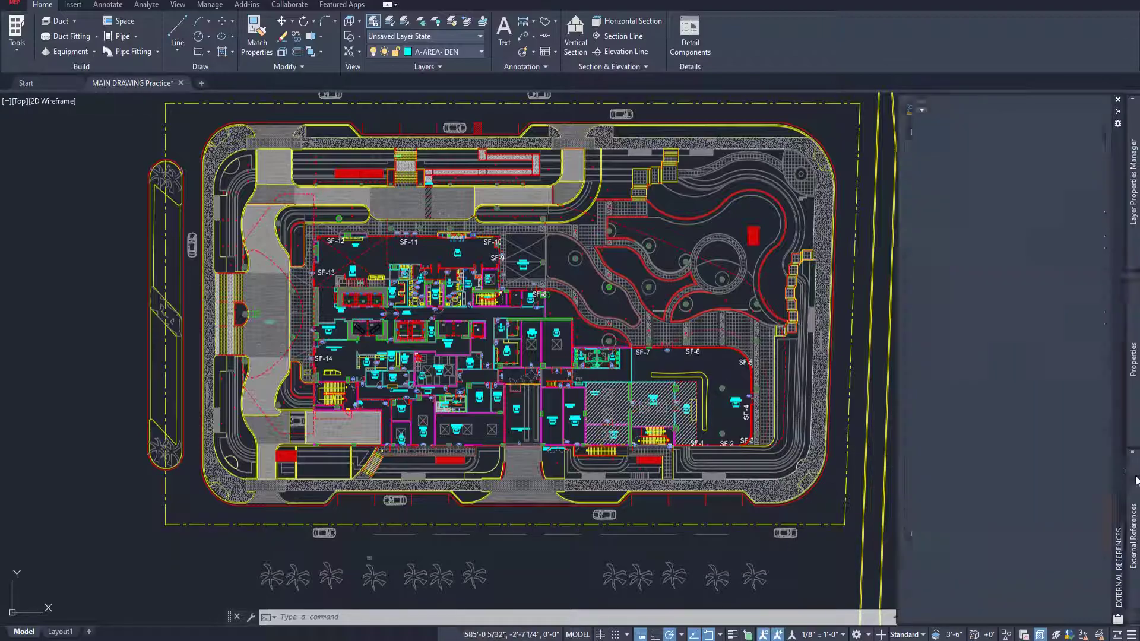
right_click(945, 186)
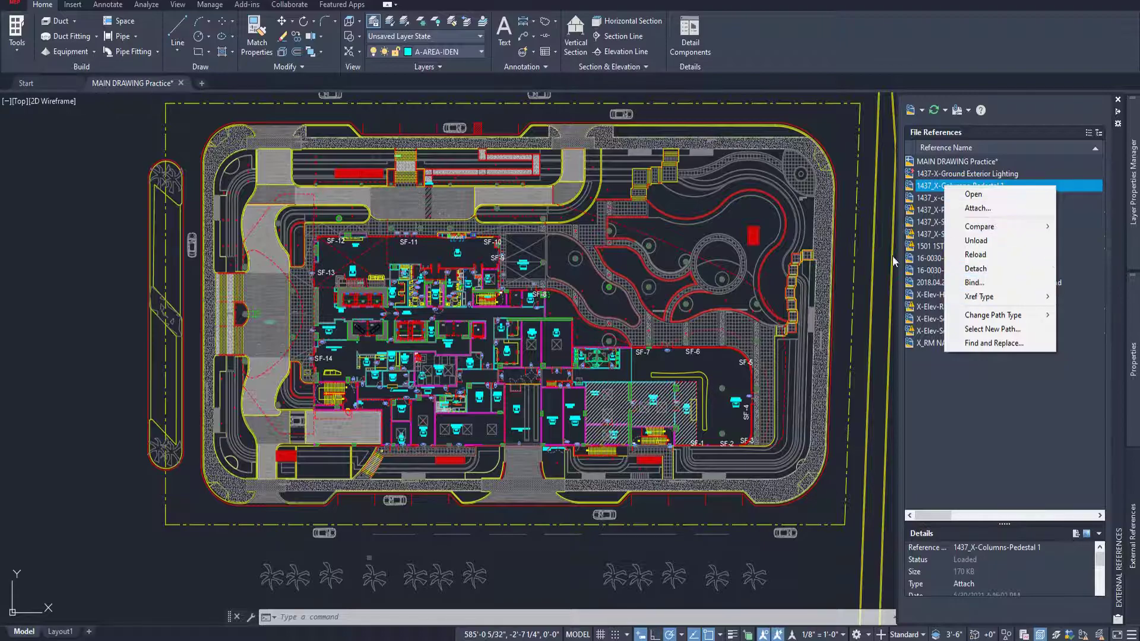
mouse_move(978, 315)
click(925, 185)
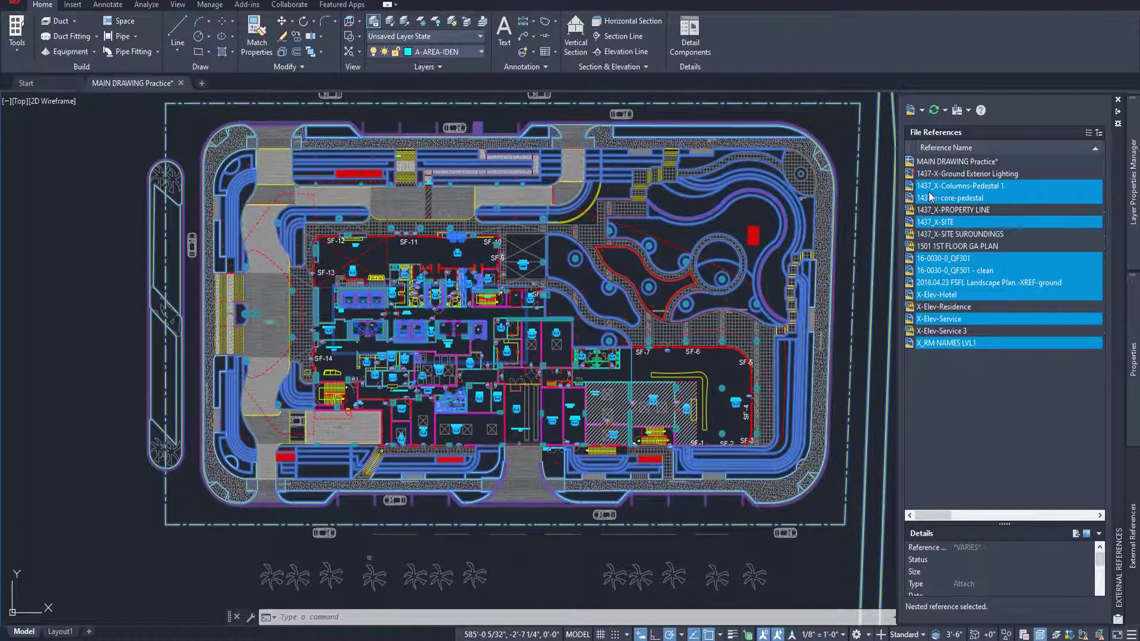
right_click(940, 291)
click(989, 382)
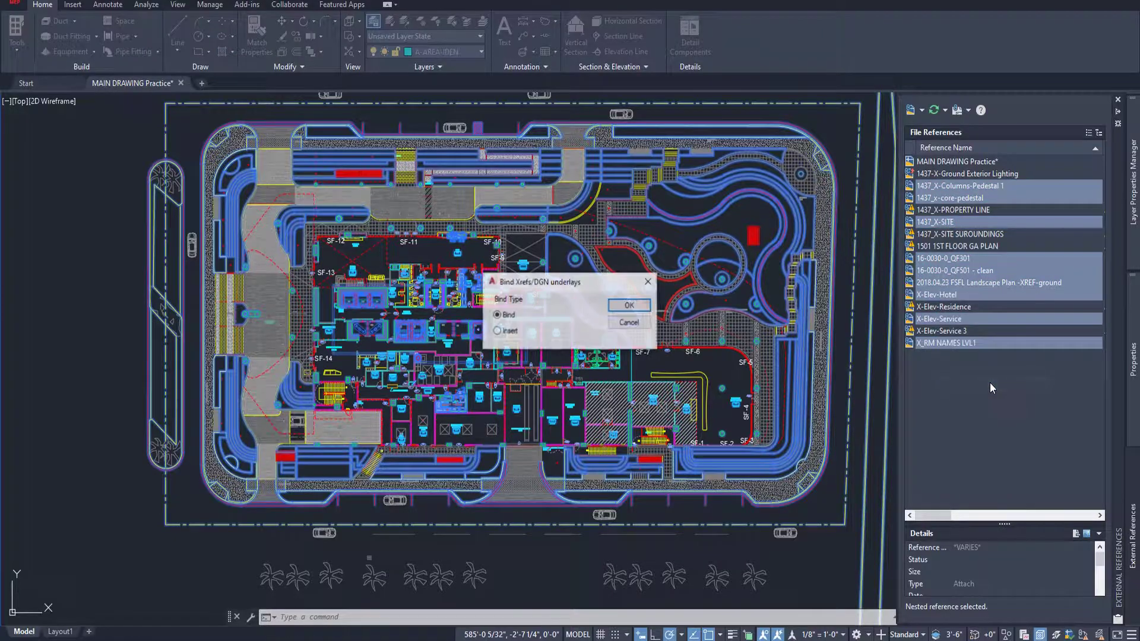
click(639, 311)
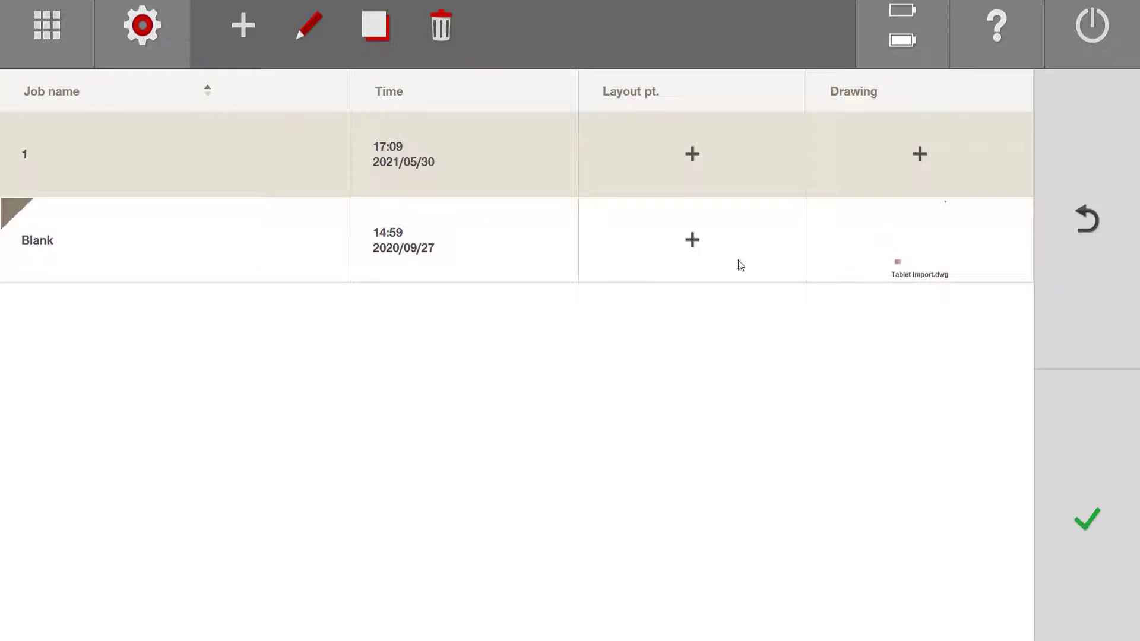
Step: Switch to the layout tablet software and start importing a drawing into job 1
click(920, 156)
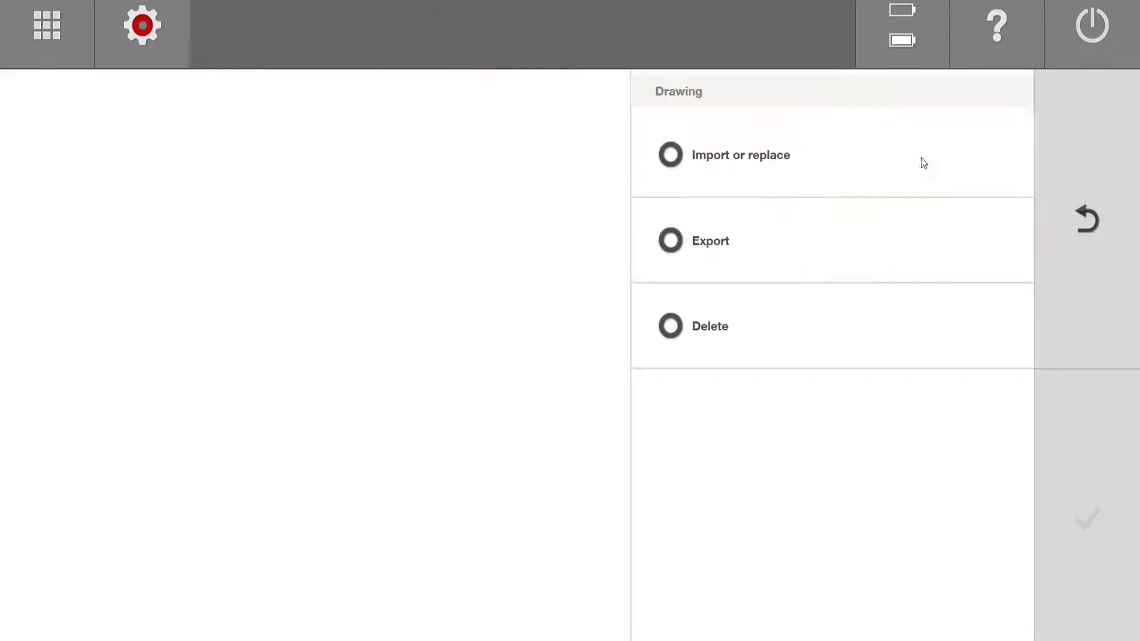
click(765, 172)
click(1087, 519)
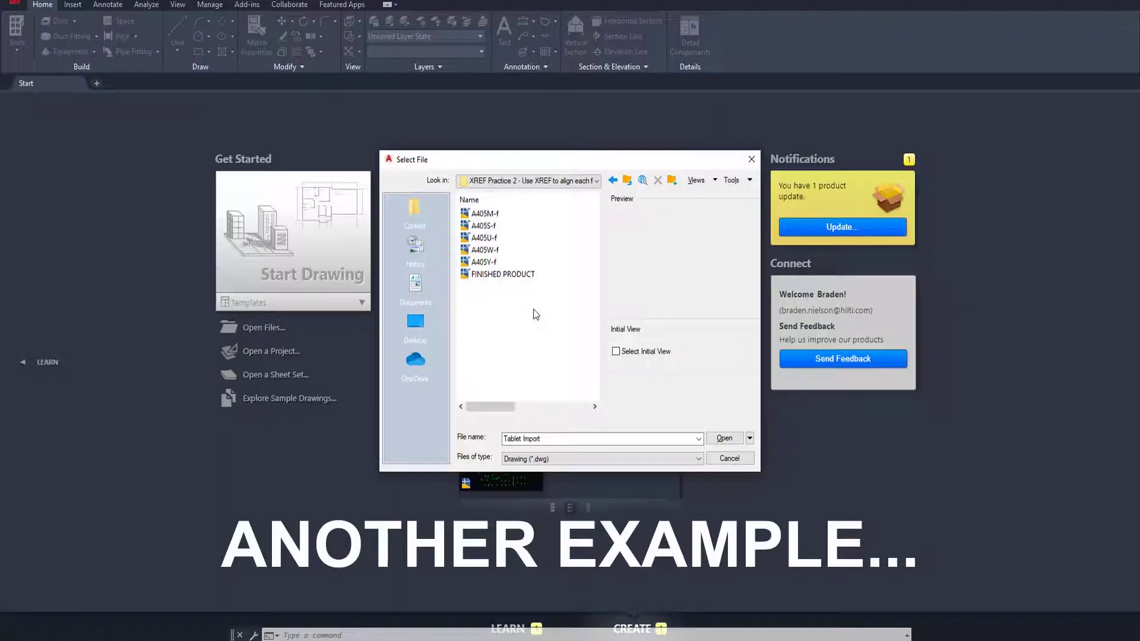
Step: Open the five drawings A405M-f through A405Y-f from the XREF Practice 2 folder and inspect the A405W-f floor plan
click(485, 215)
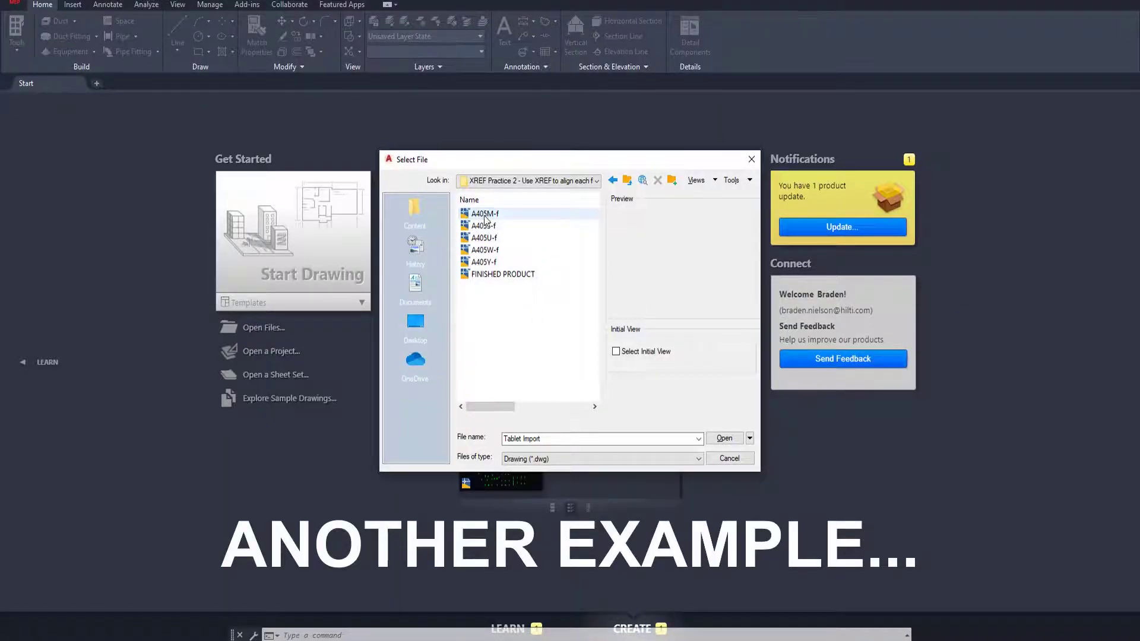
shift+click(484, 262)
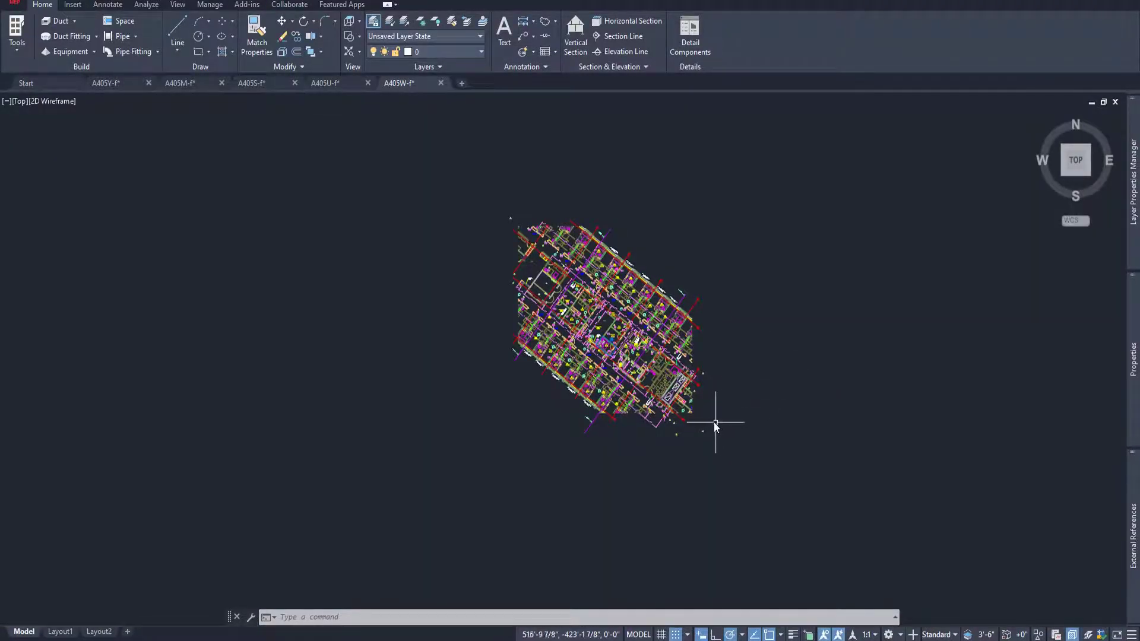
scroll(689, 418, up, 2)
scroll(688, 419, up, 6)
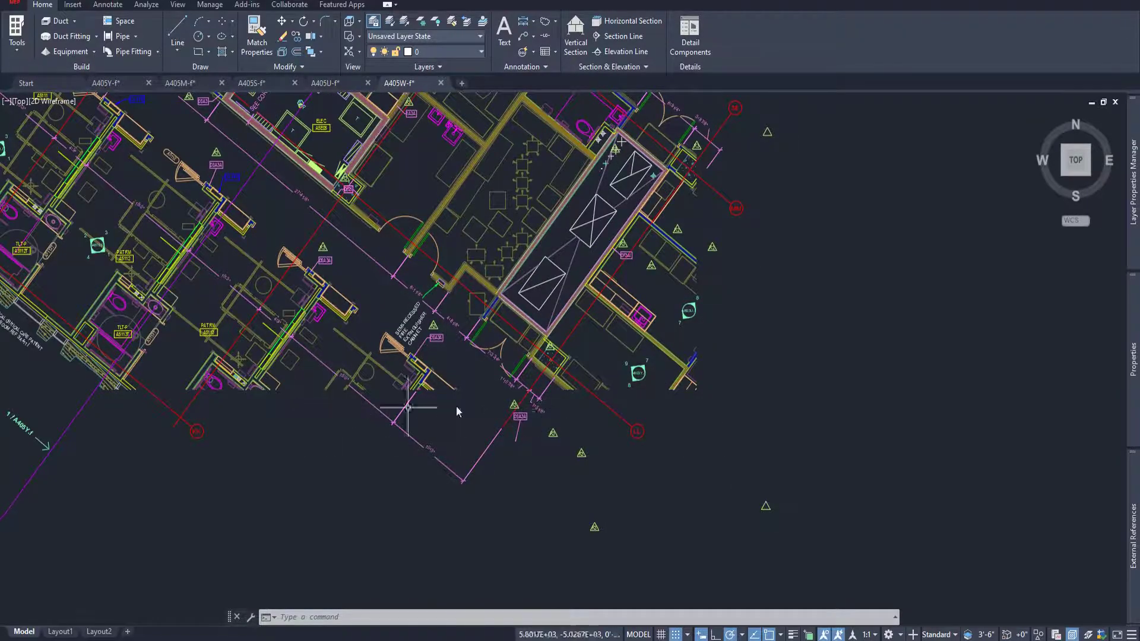
scroll(859, 384, down, 6)
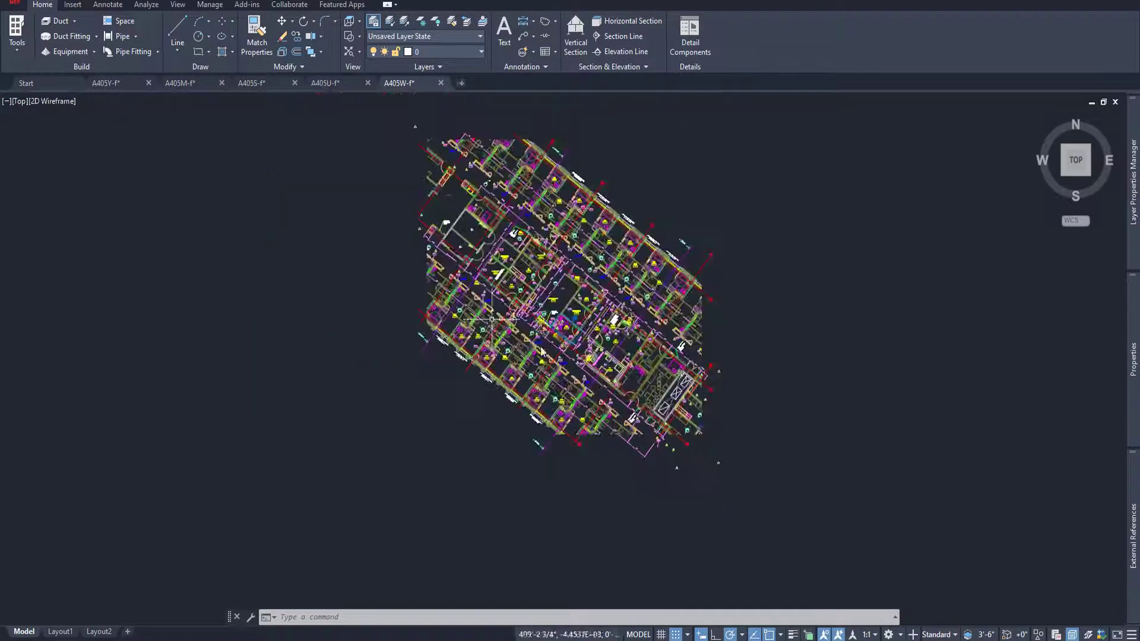
Step: Show the model space of the A405U-f drawing and inspect its floor plan
click(325, 83)
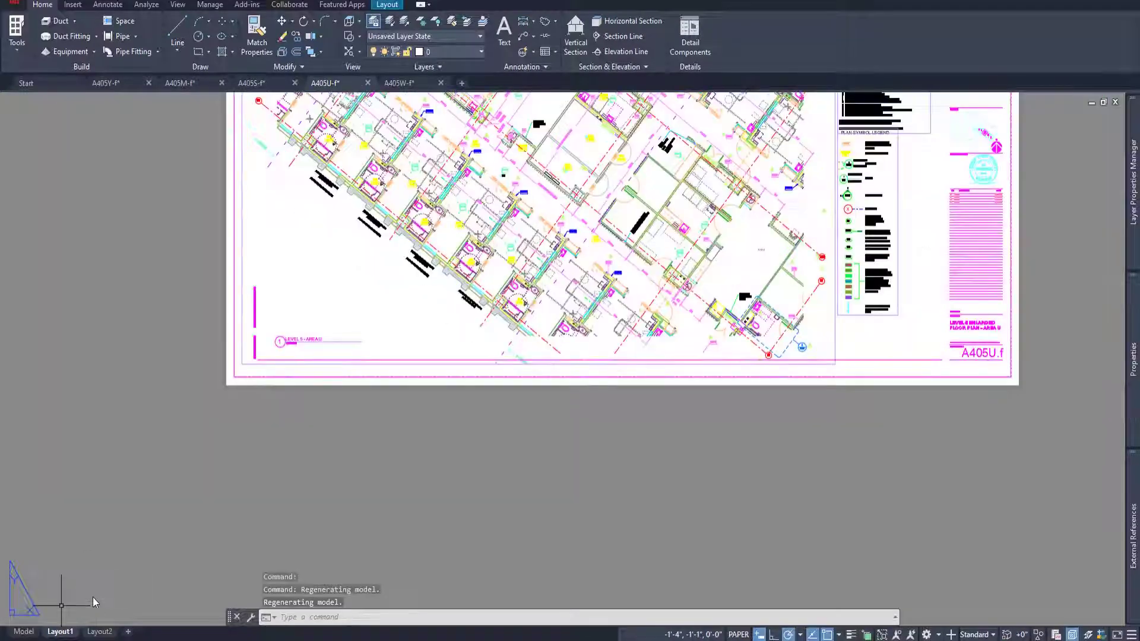
click(23, 632)
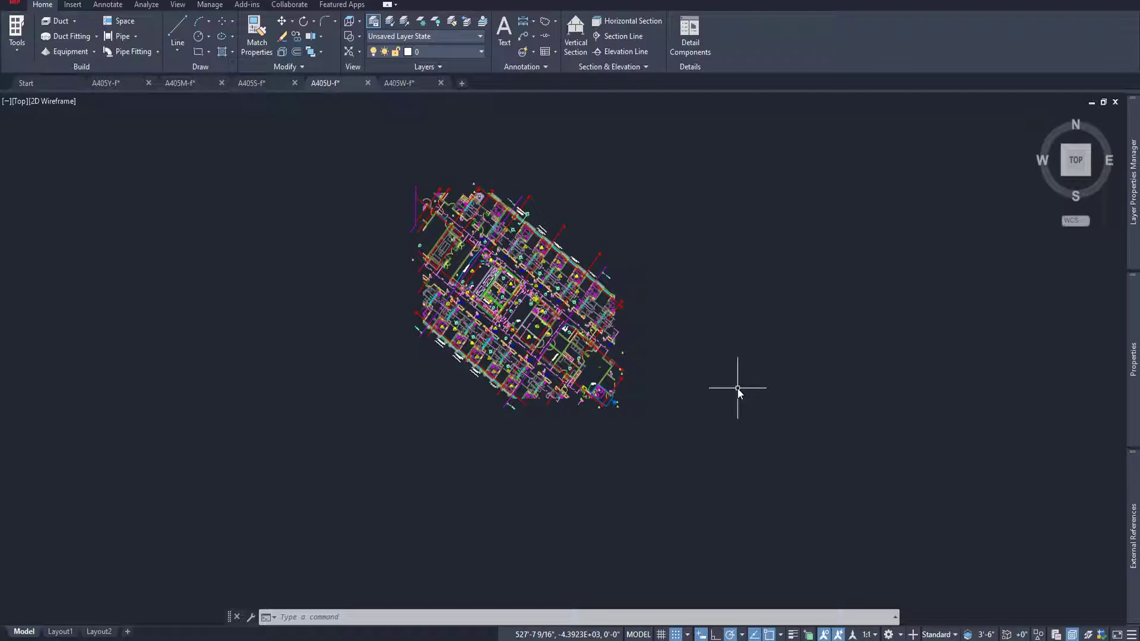
scroll(130, 110, up, 10)
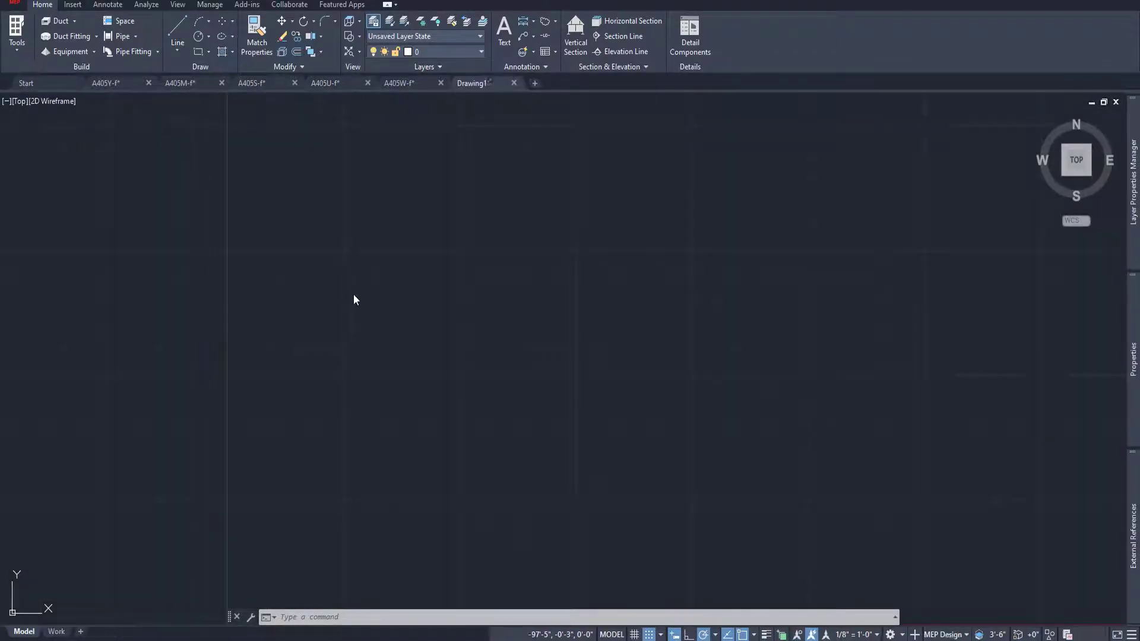
Step: Attach the DWG files A405M-f, A405S-f, A405U-f, A405W-f and A405Y-f to Drawing1 at insertion point 0,0,0, scale 1 and relative path
mouse_move(1135, 496)
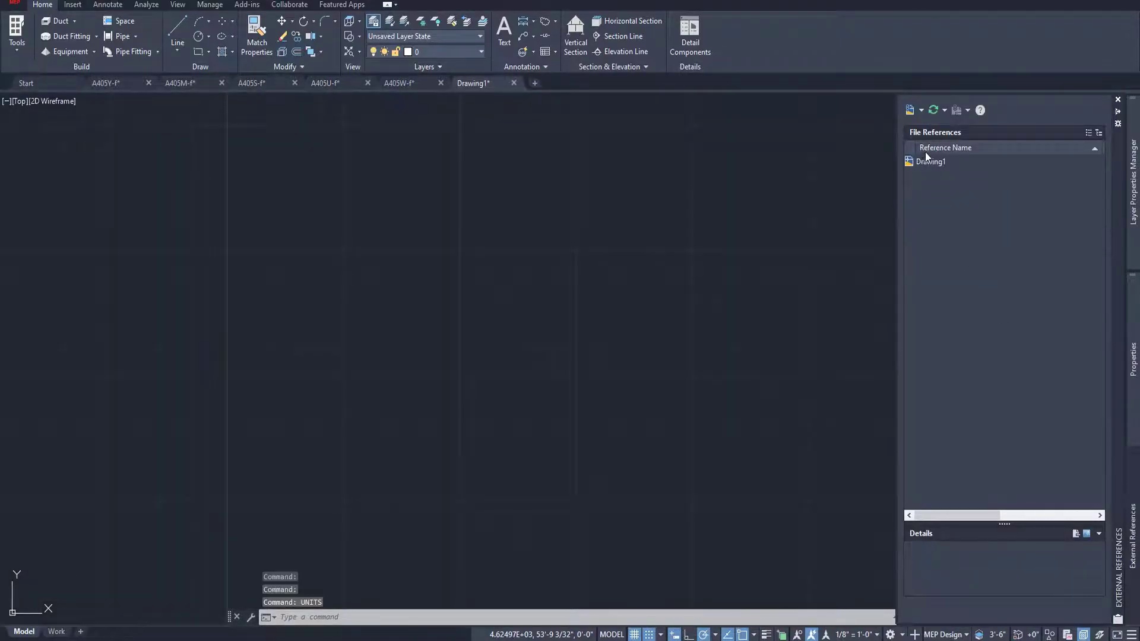
click(921, 110)
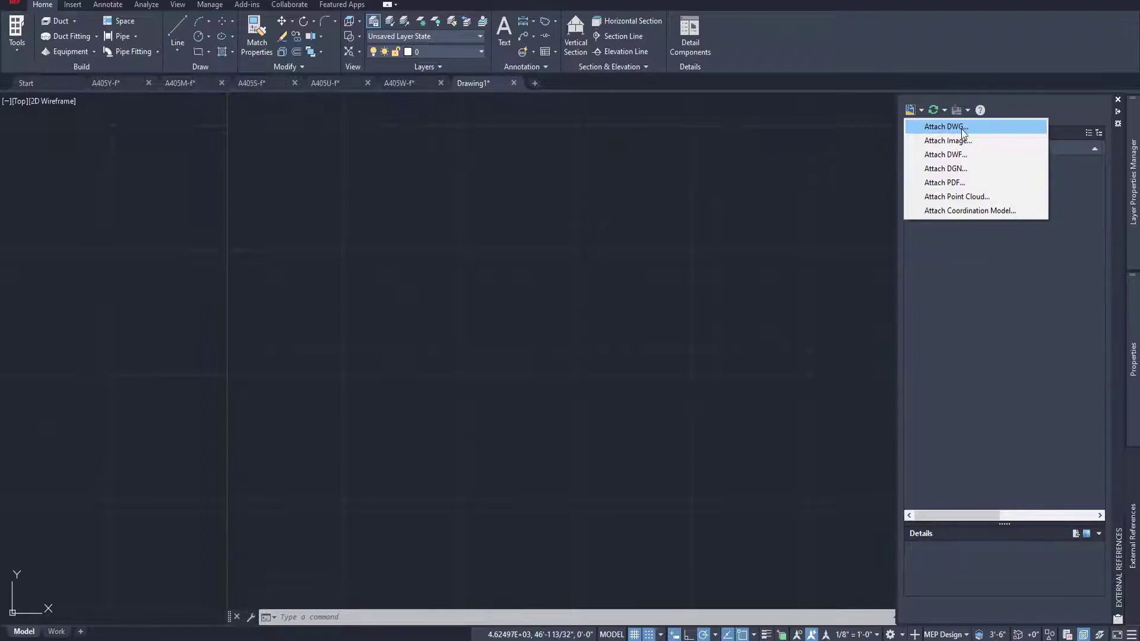
click(961, 130)
click(484, 262)
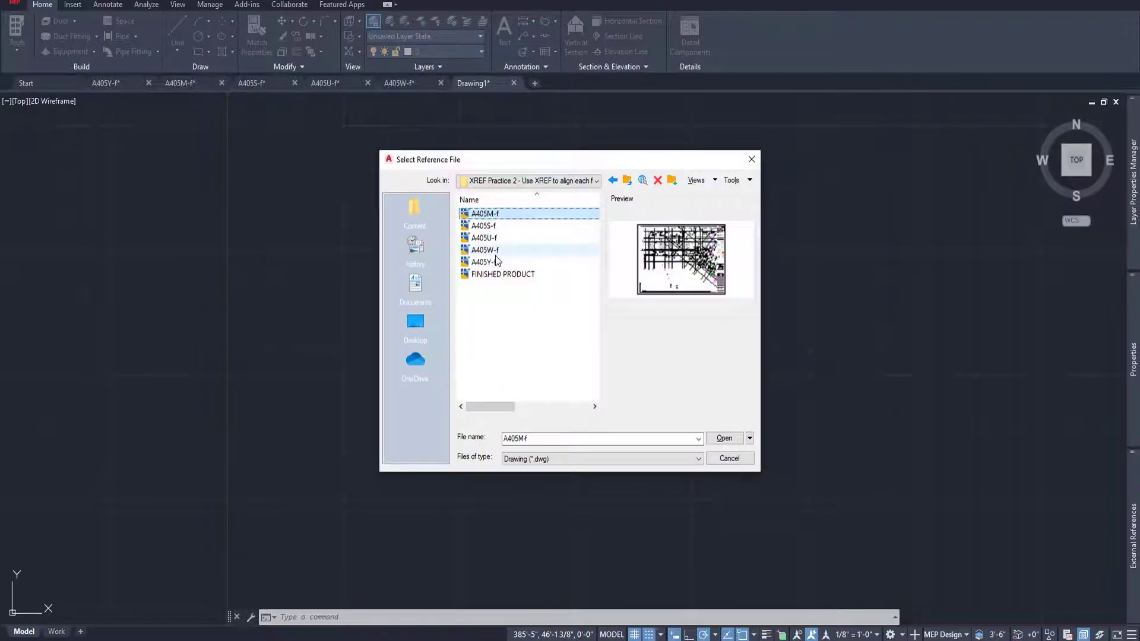
shift+click(494, 217)
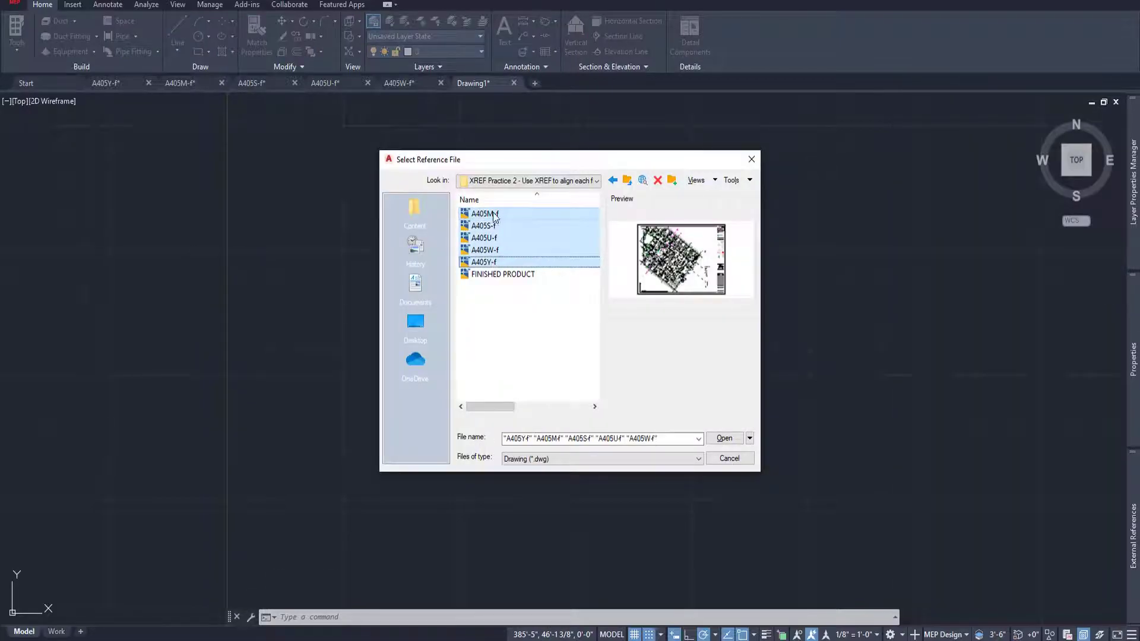
click(724, 439)
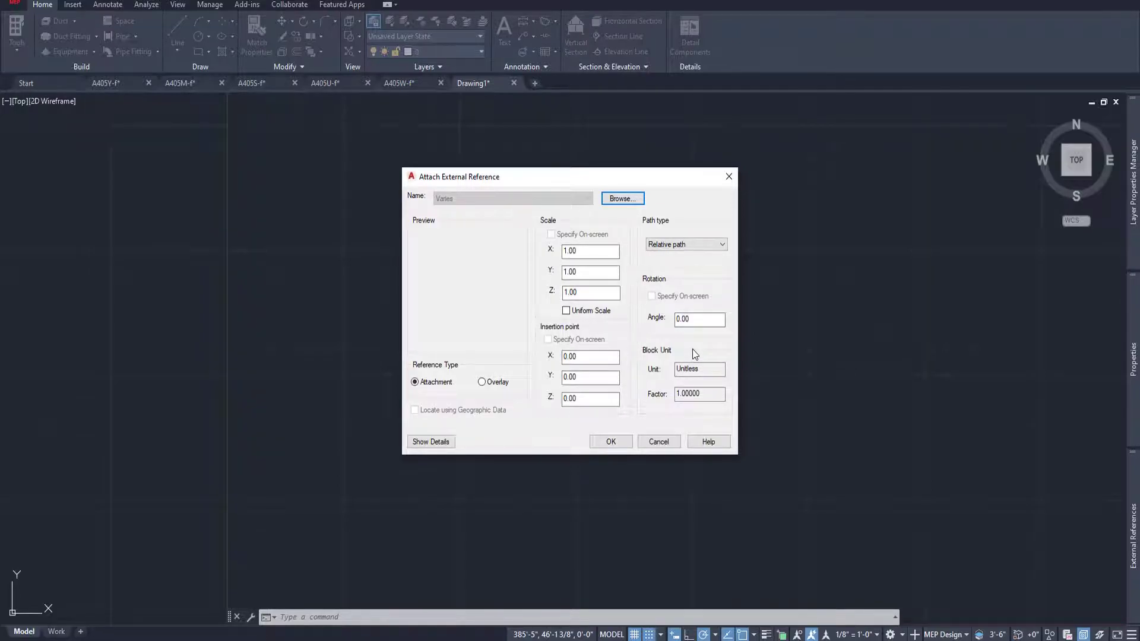
key(Return)
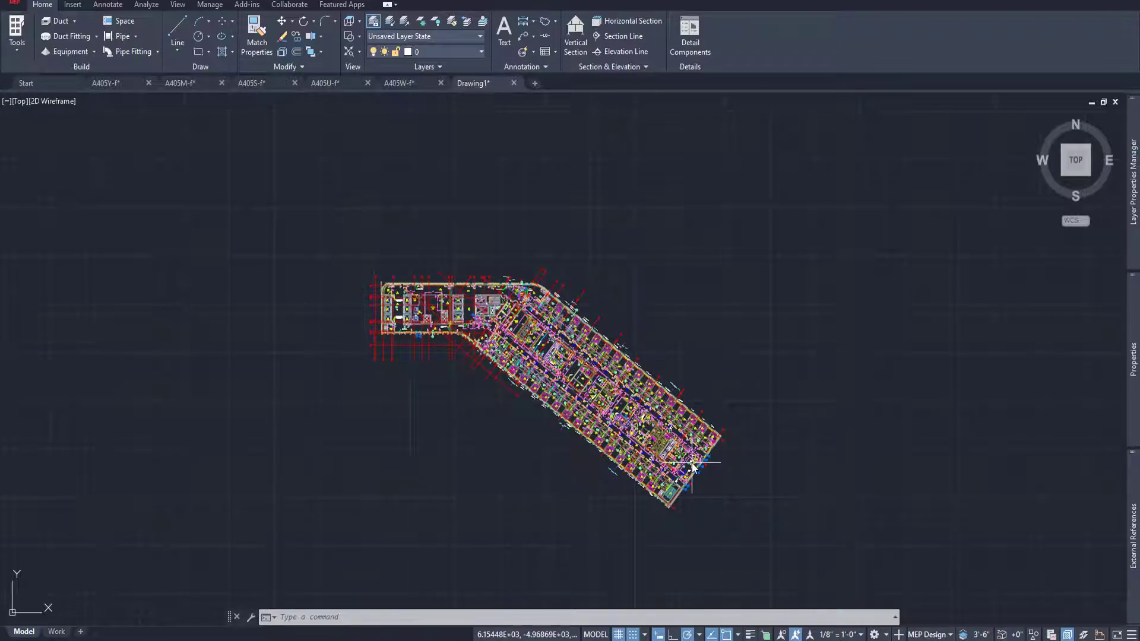
Step: Look through Drawing1's external references and widen the list to check each reference's status, type and saved path
click(1133, 535)
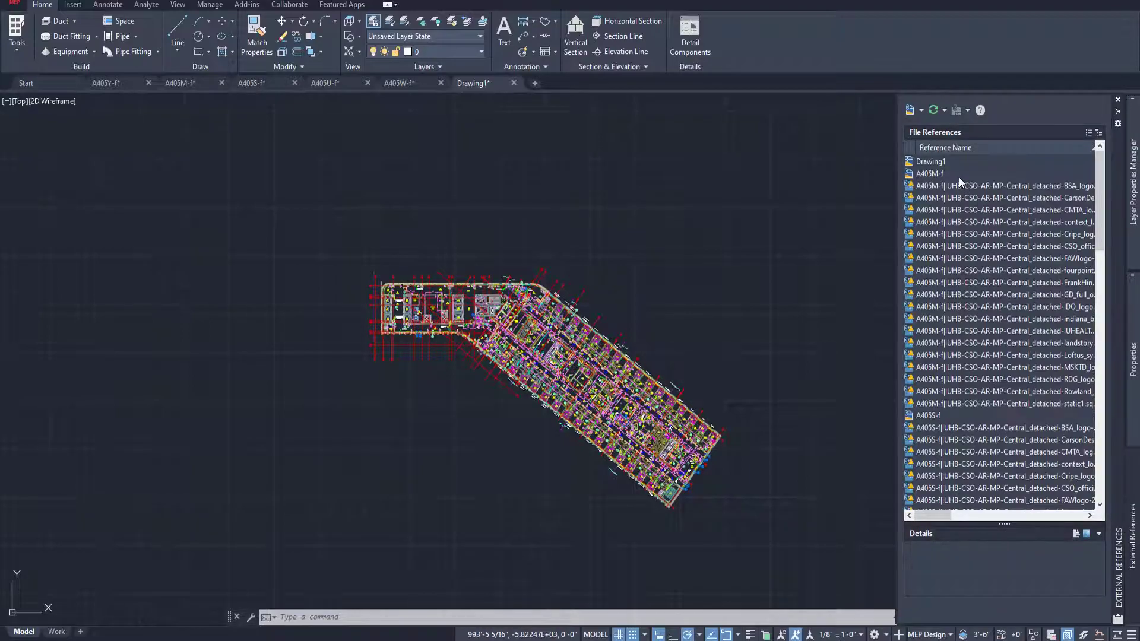
drag(1101, 181, 1100, 219)
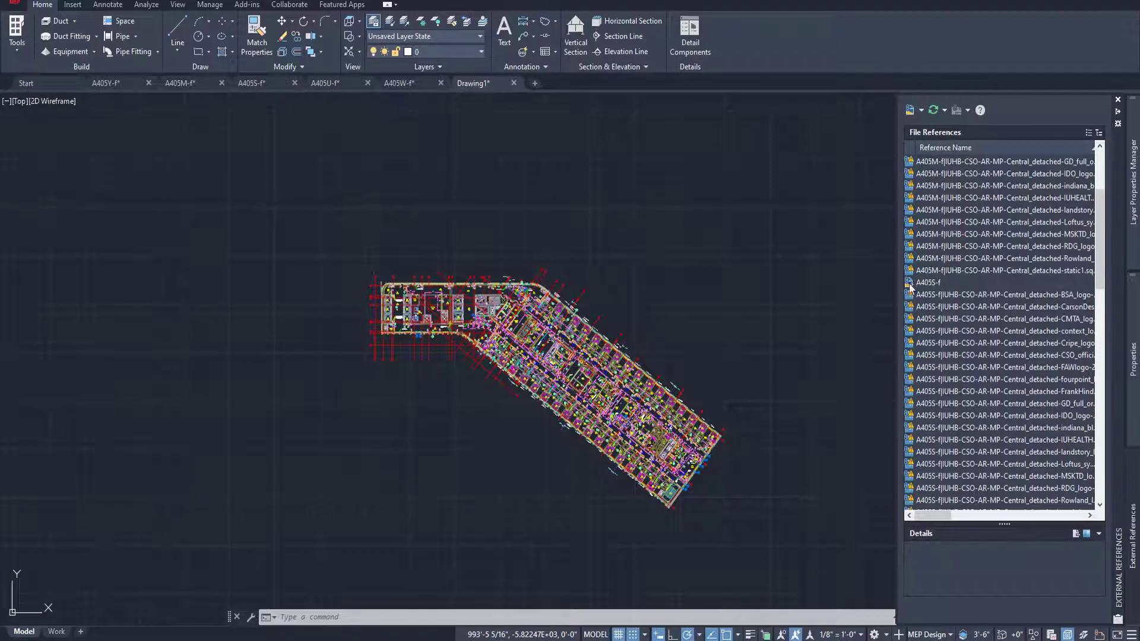
scroll(1102, 275, down, 1)
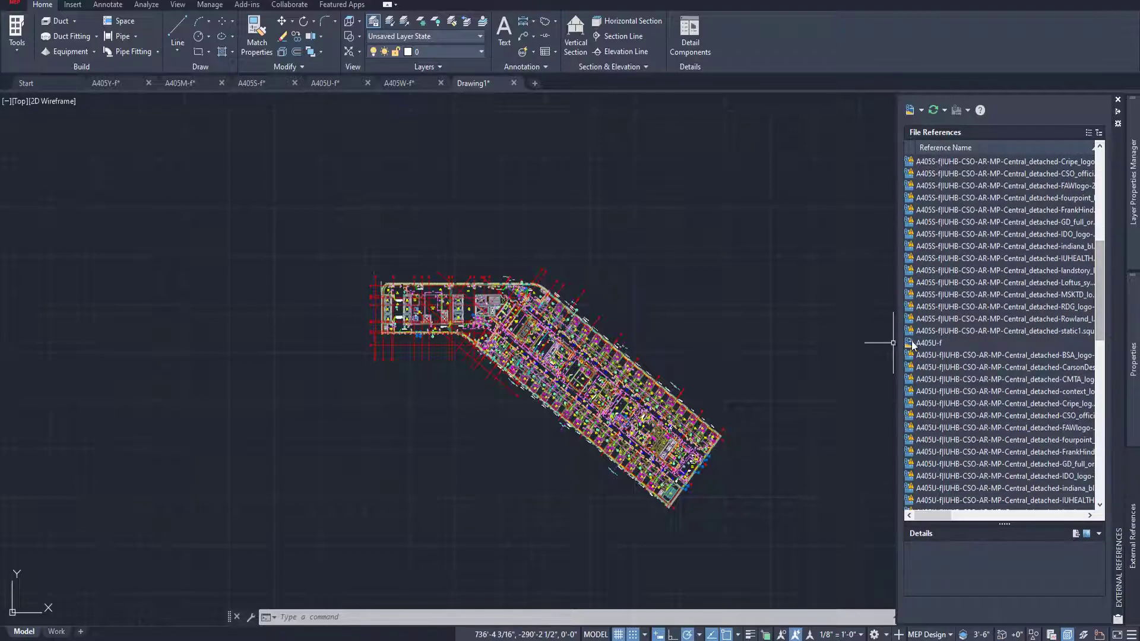
key(ctrl+1)
click(1133, 535)
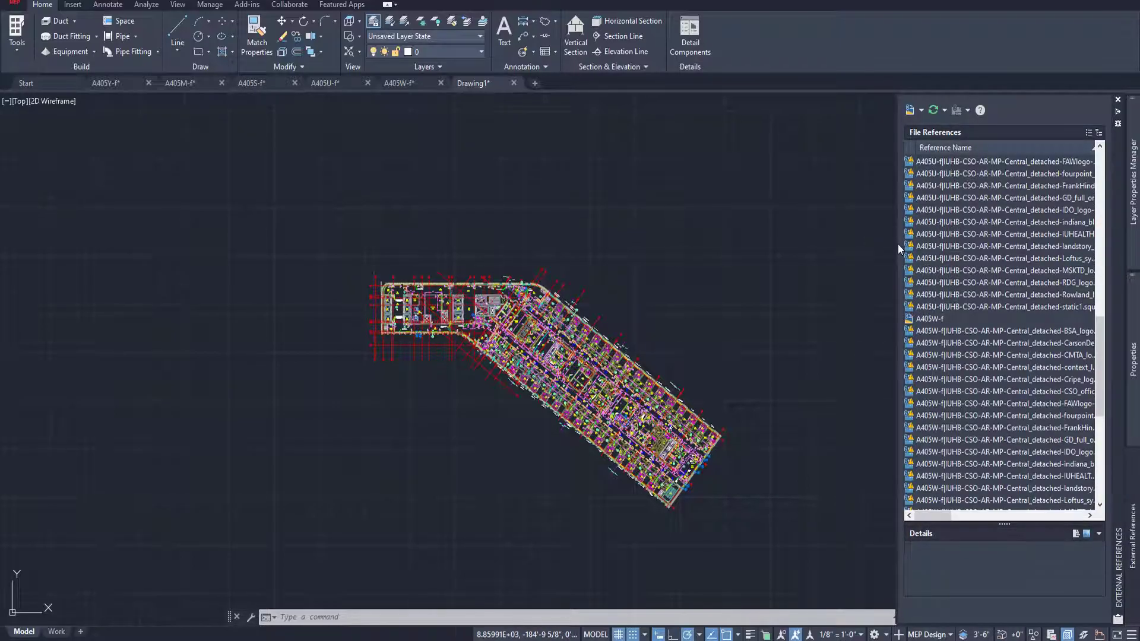
drag(896, 245, 532, 244)
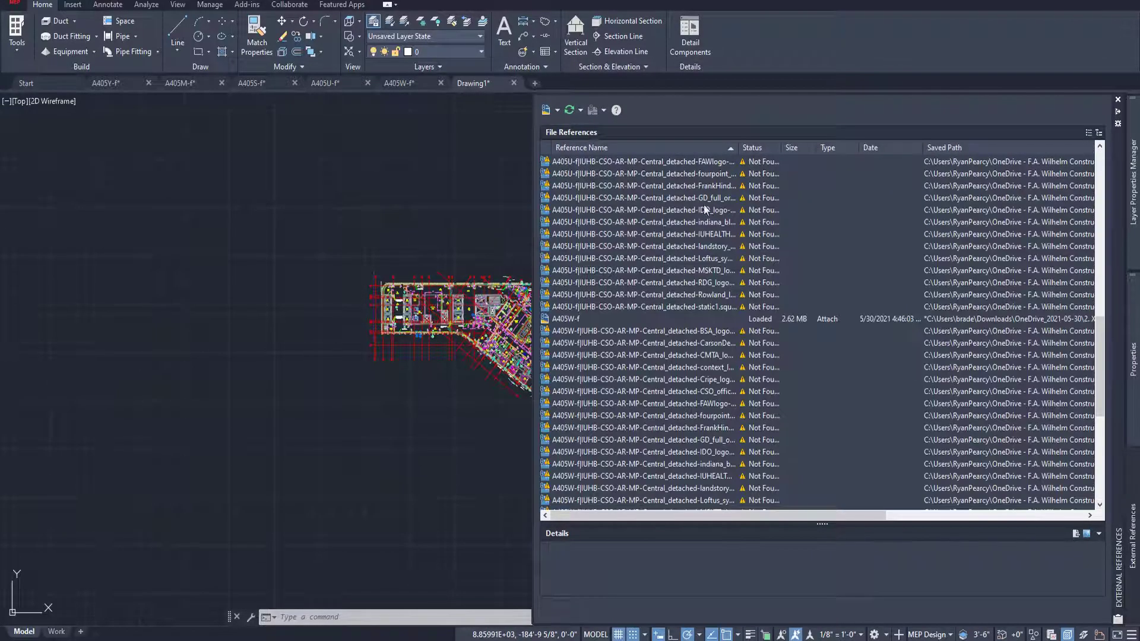
Step: Widen the reference name column and compare the saved paths of the missing image references with those of the A405 drawings
drag(740, 147, 929, 149)
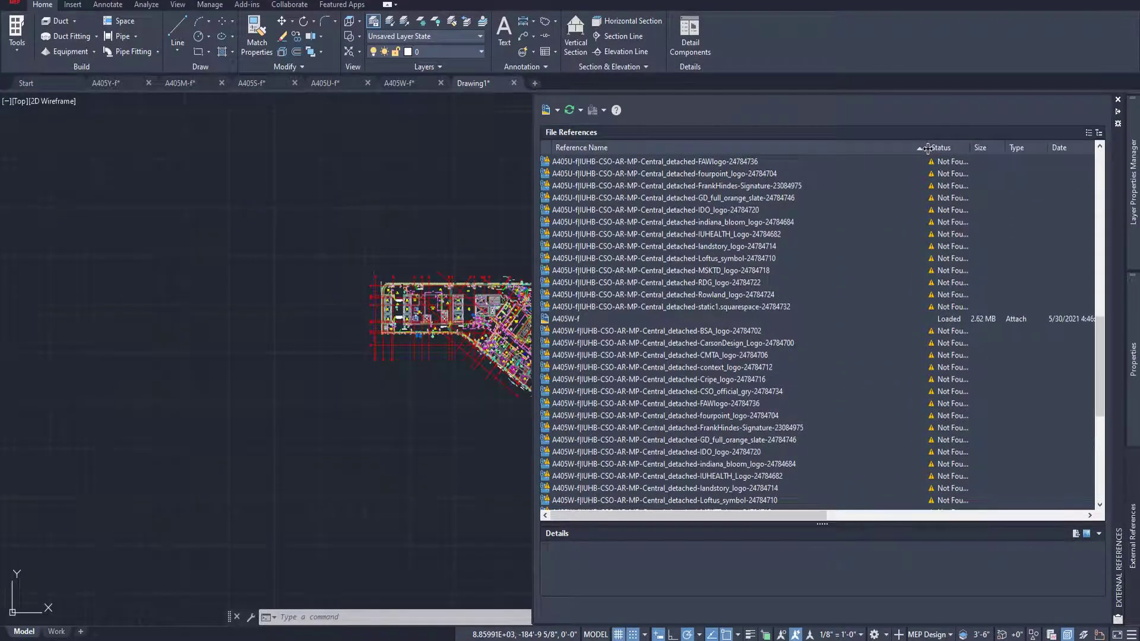
scroll(1066, 394, right, 5)
drag(1097, 349, 1099, 379)
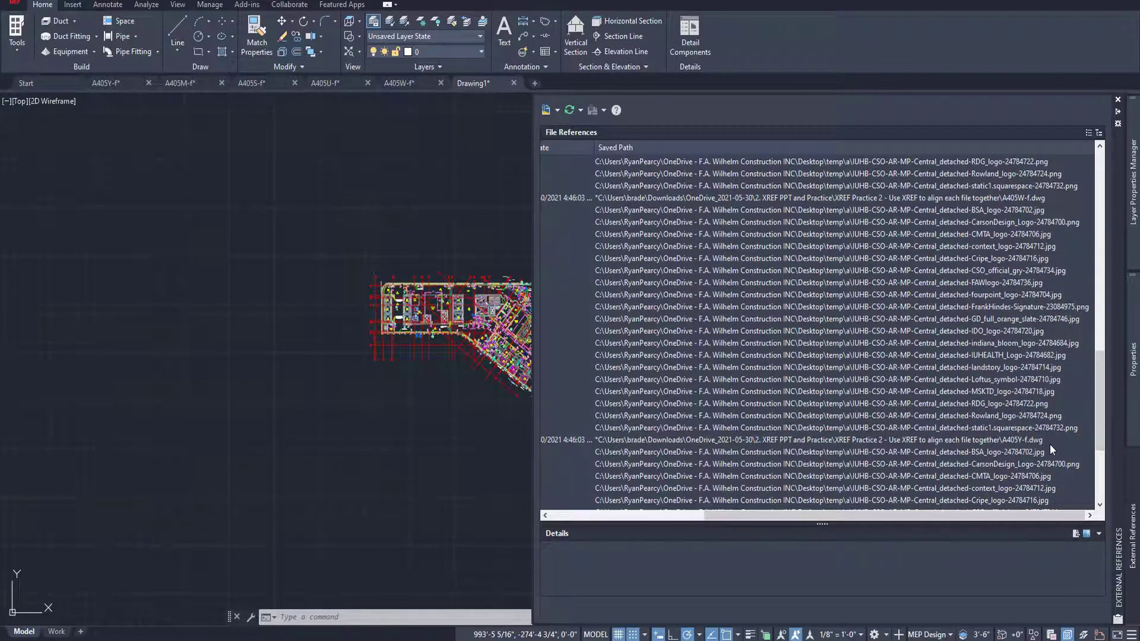
mouse_move(1050, 444)
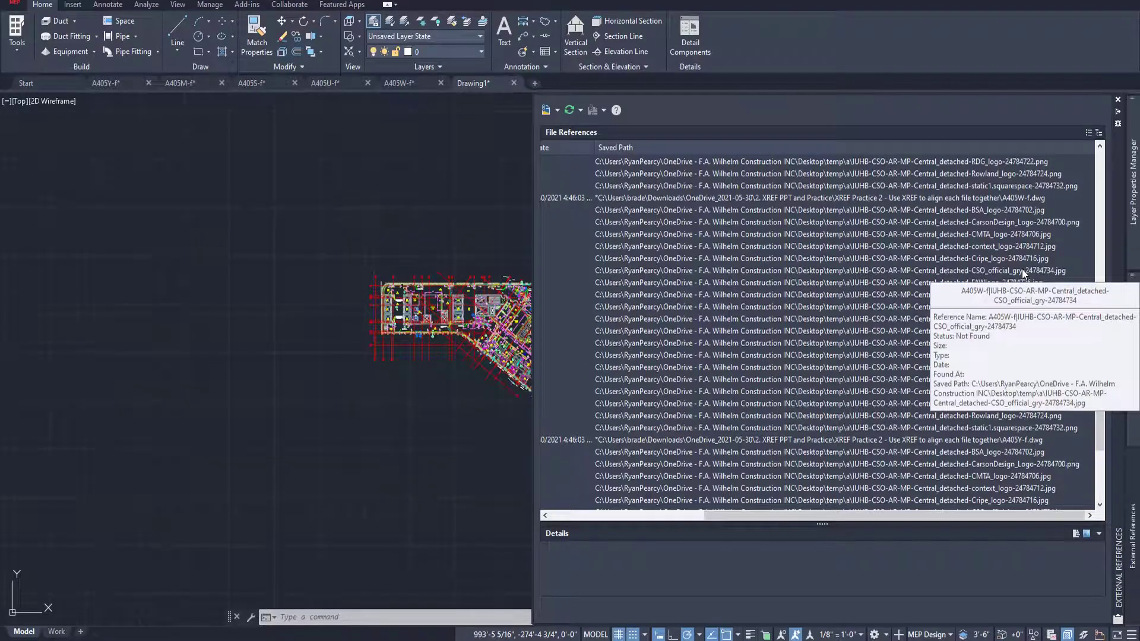
drag(759, 516, 571, 503)
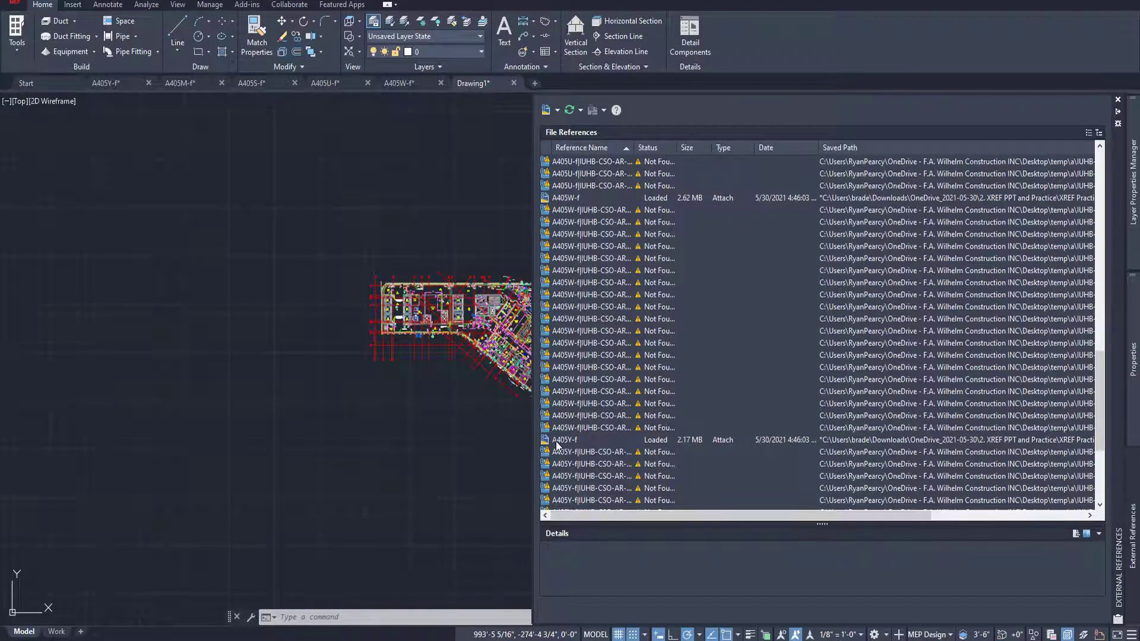
Step: Bind the attached A405 DWG references into Drawing1 using the Bind type
click(585, 441)
click(578, 198)
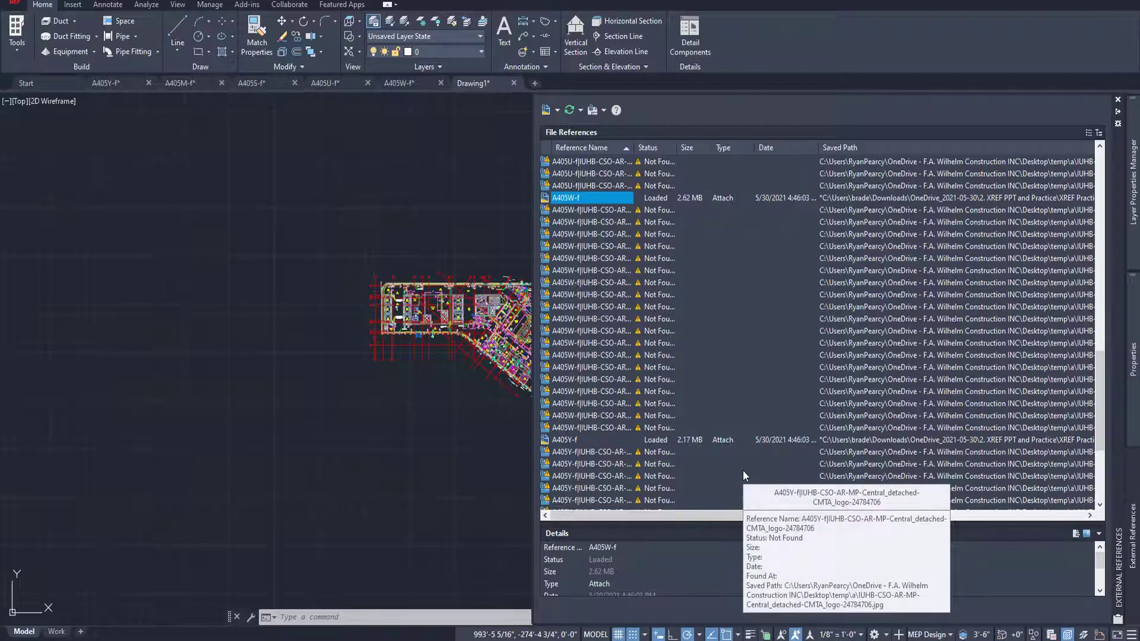
right_click(573, 199)
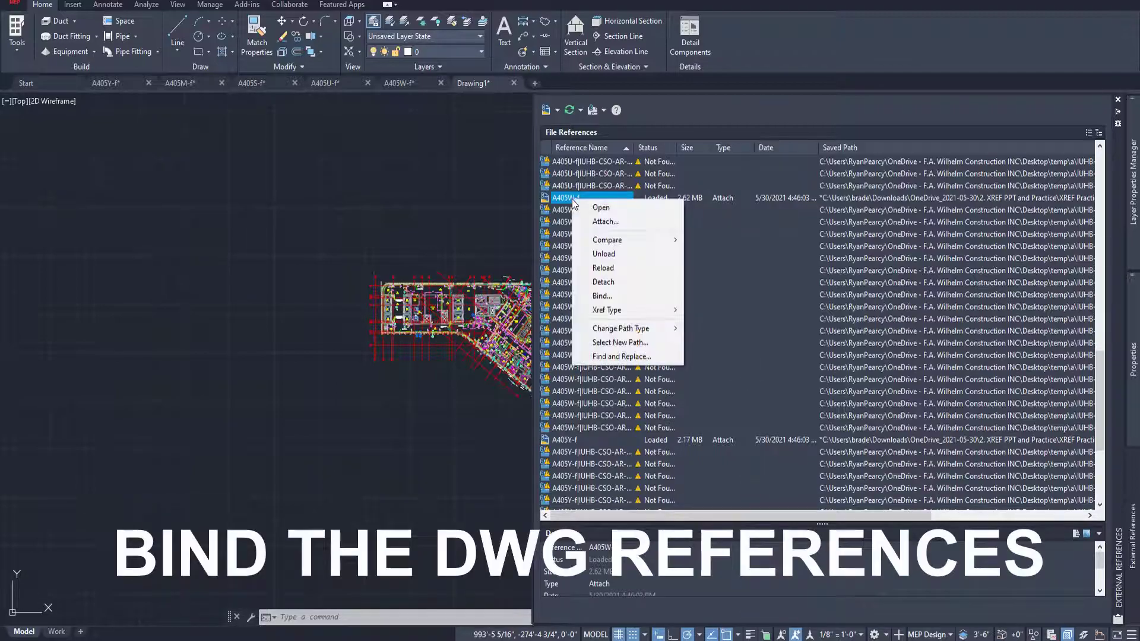
click(617, 296)
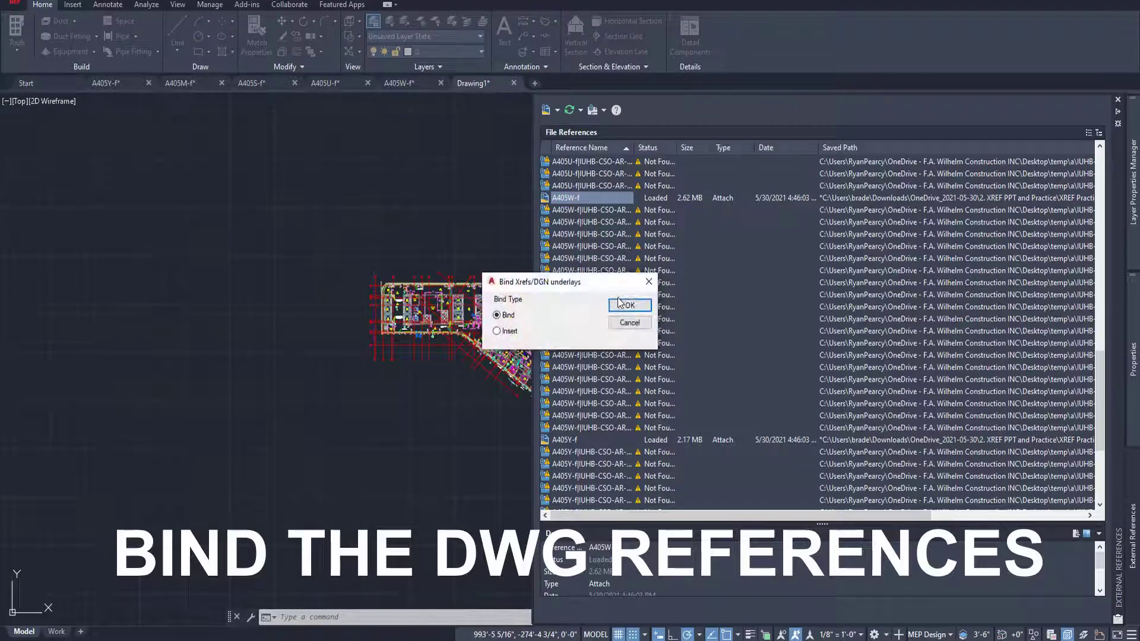
click(619, 304)
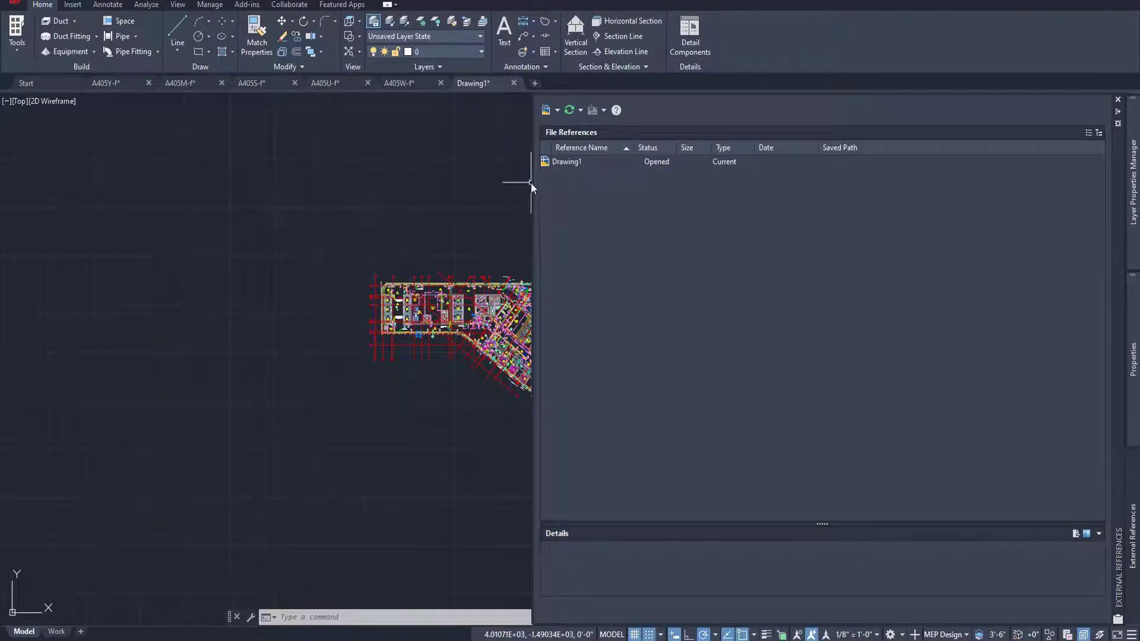
Step: Window-select the whole combined floor plan in Drawing1 to check the bound geometry
drag(530, 199, 647, 199)
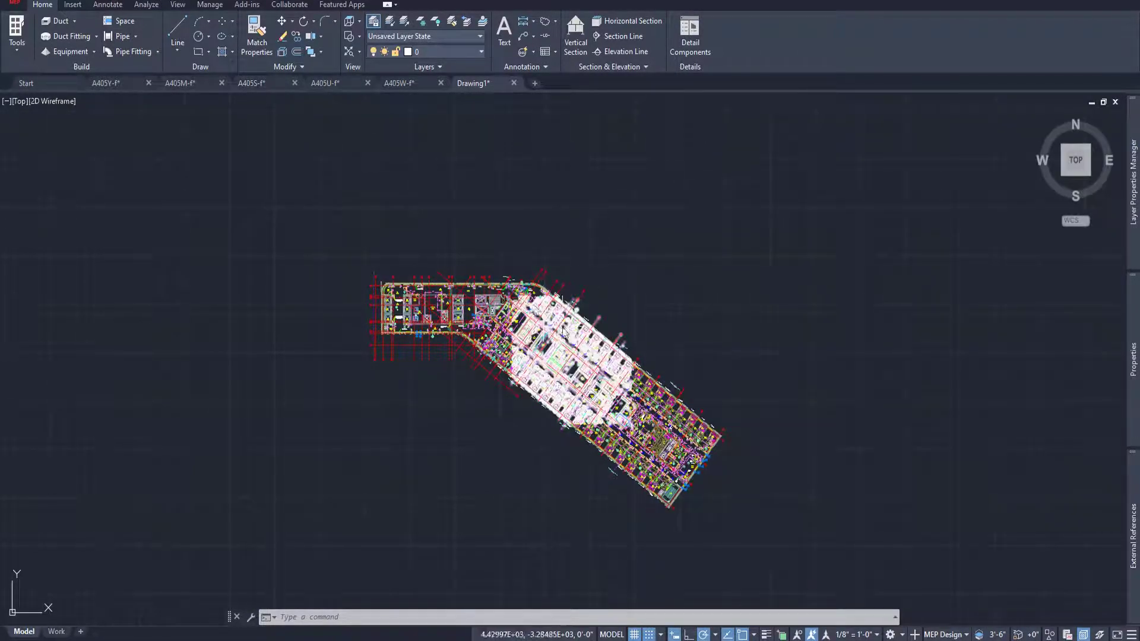
click(297, 227)
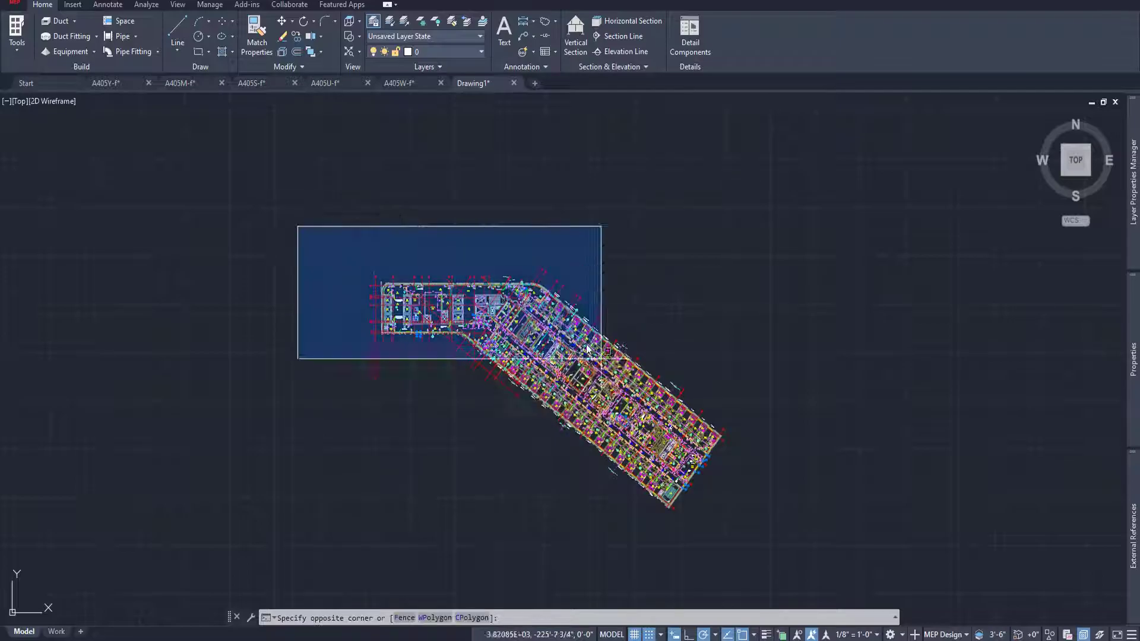
click(772, 539)
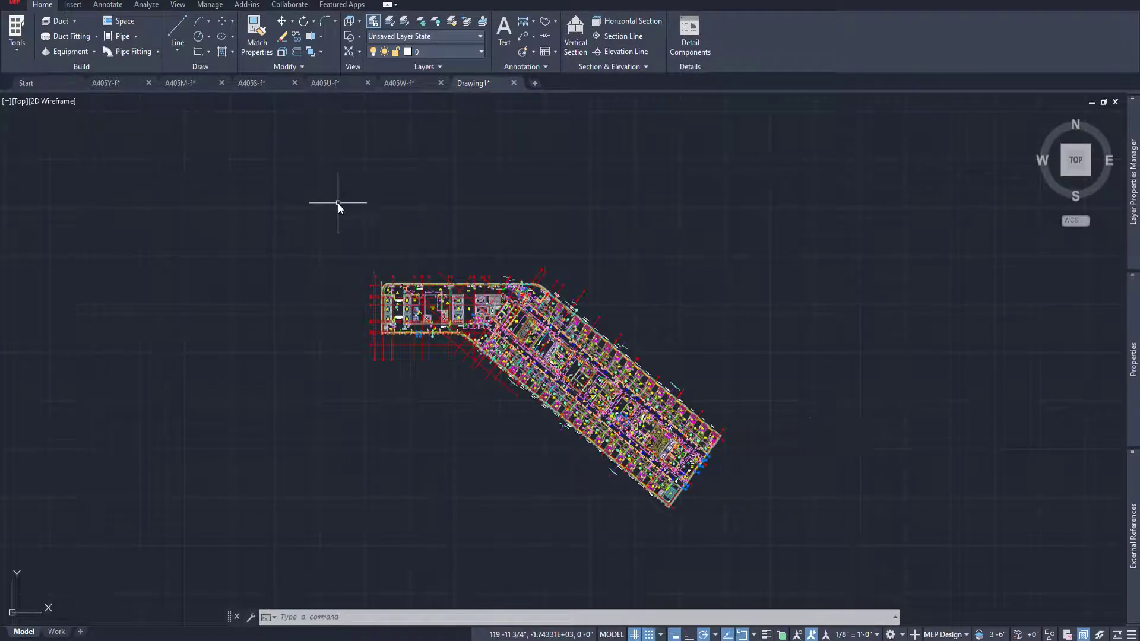
Step: Review the separate source floor plans in the A405S-f, A405M-f, A405Y-f, A405U-f and A405W-f drawings and return to Drawing1
key(ctrl+Tab)
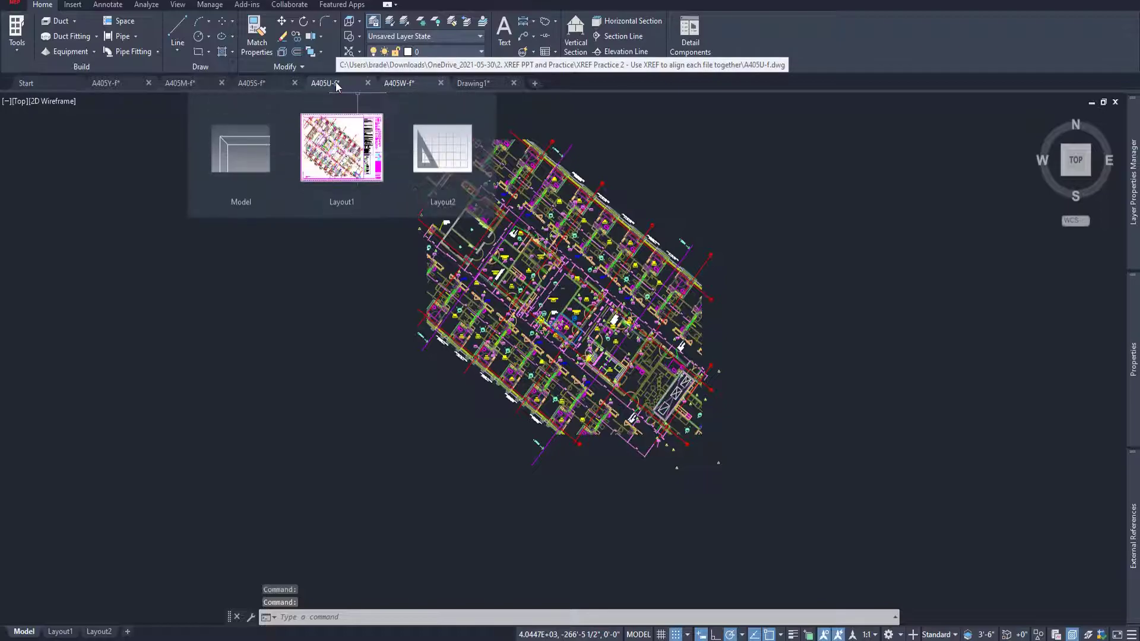
click(261, 82)
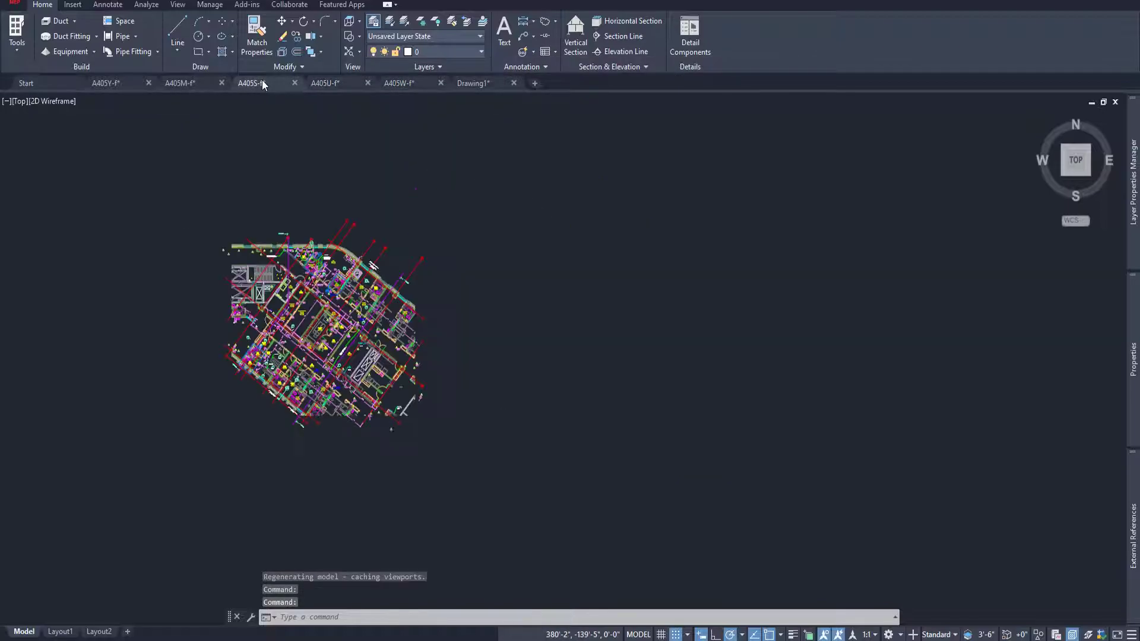
click(189, 85)
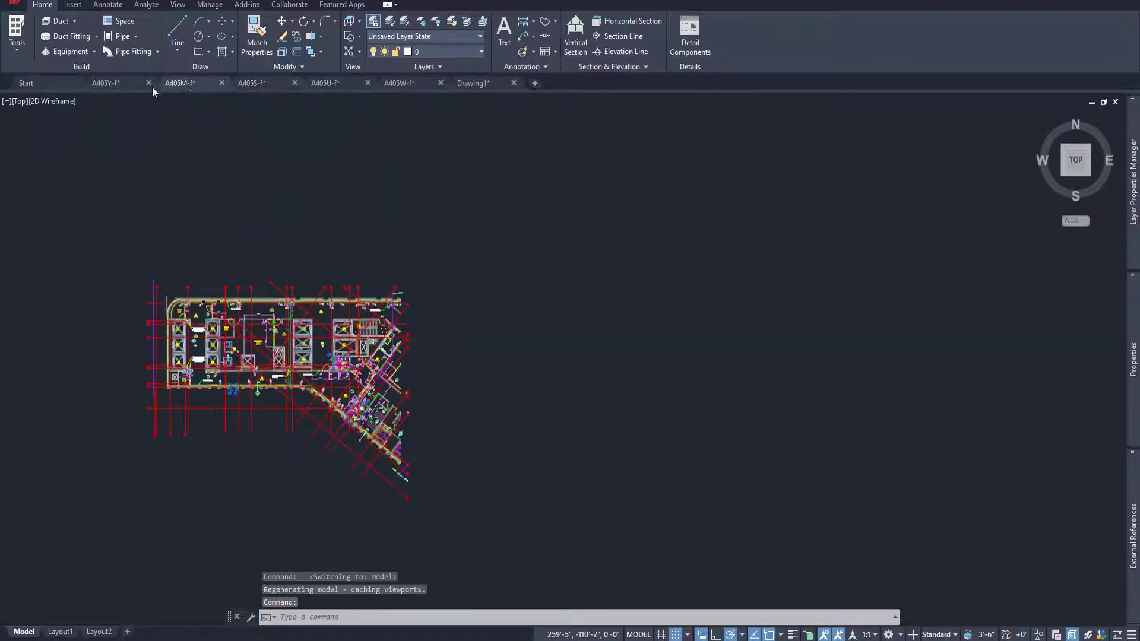
click(120, 84)
click(339, 83)
click(401, 85)
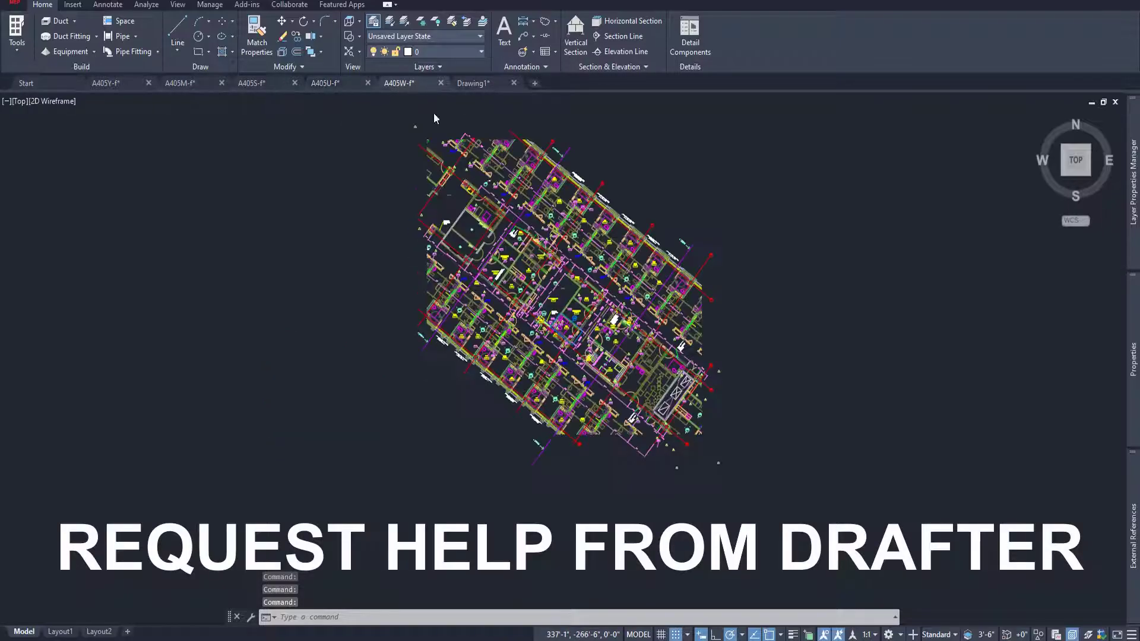
click(484, 84)
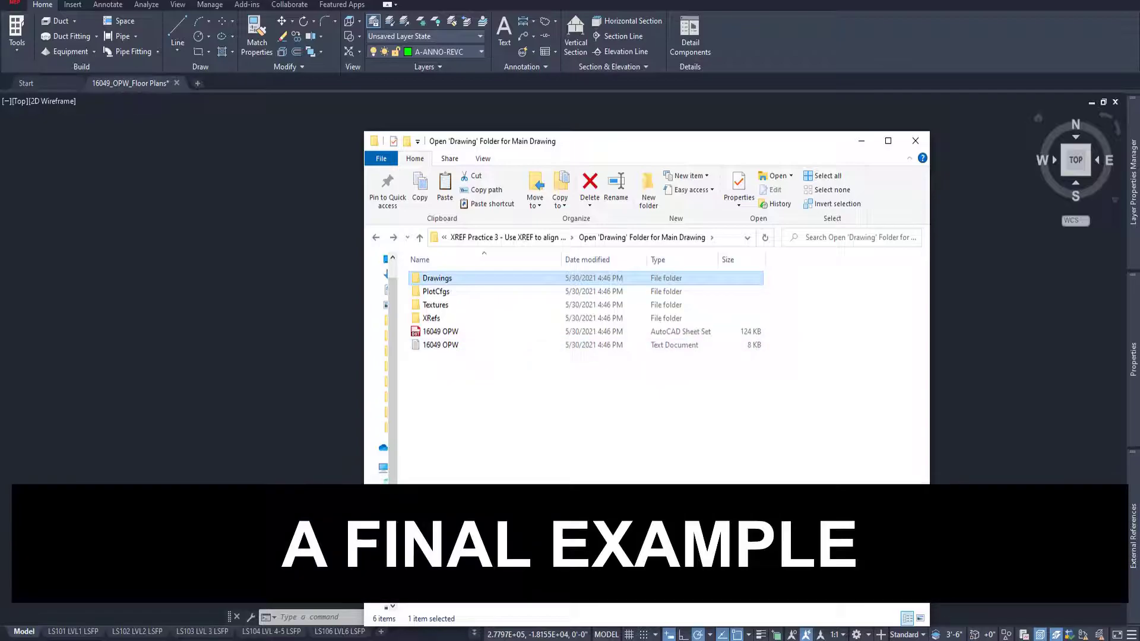
Step: Open the Drawings subfolder within the XREF Practice 3 folder named Open 'Drawing' Folder for Main Drawing
drag(654, 146, 636, 116)
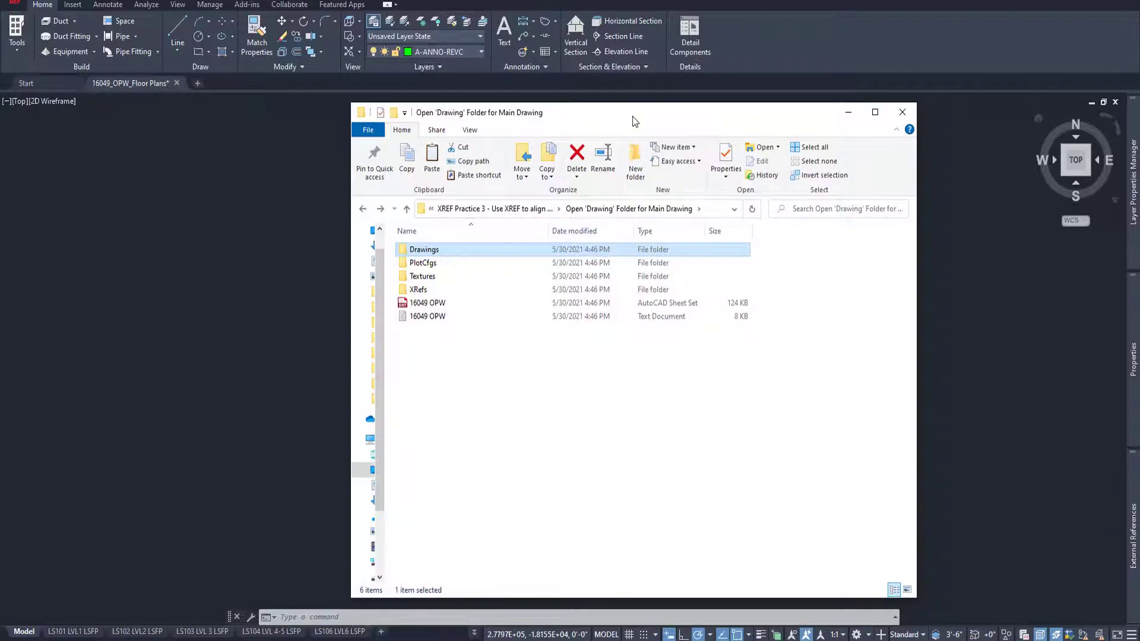
click(492, 371)
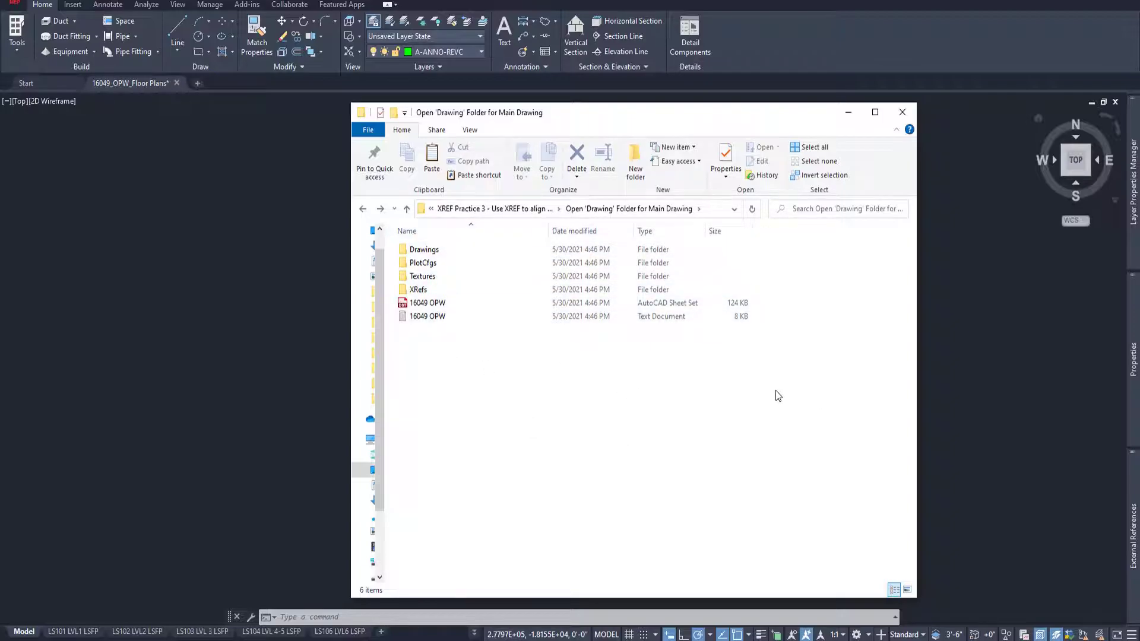
double_click(440, 250)
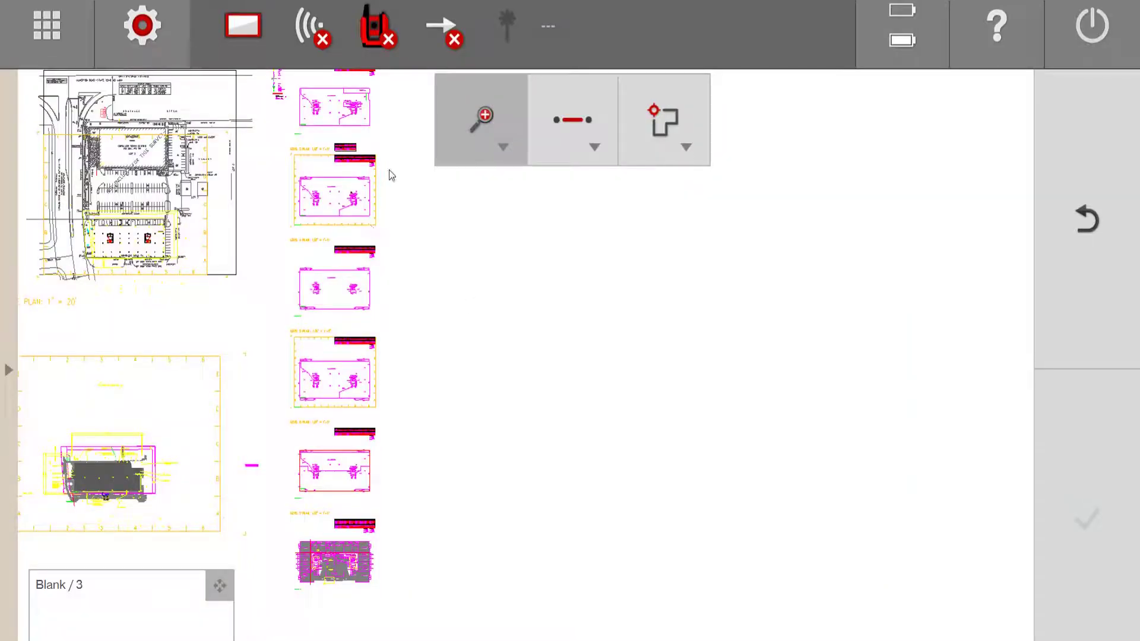
Step: Switch to the layout tablet software and inspect the imported level plans and site plan for missing linework
mouse_move(389, 170)
mouse_down()
mouse_move(399, 170)
mouse_move(403, 493)
mouse_move(384, 262)
mouse_up()
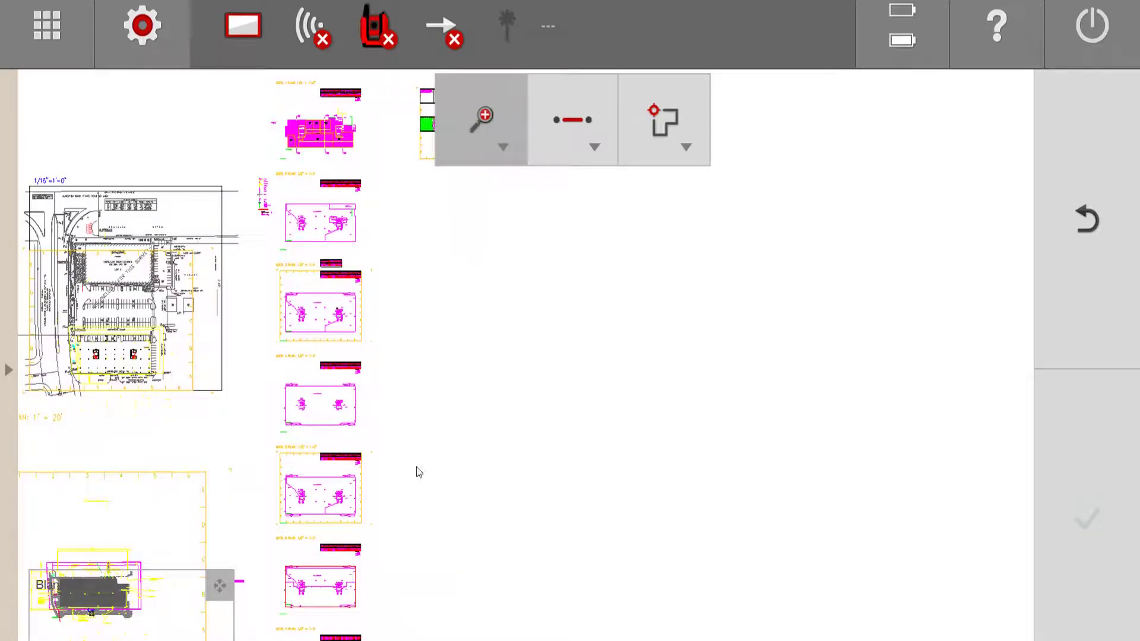
mouse_move(419, 472)
mouse_down()
mouse_move(394, 357)
mouse_move(403, 322)
mouse_up()
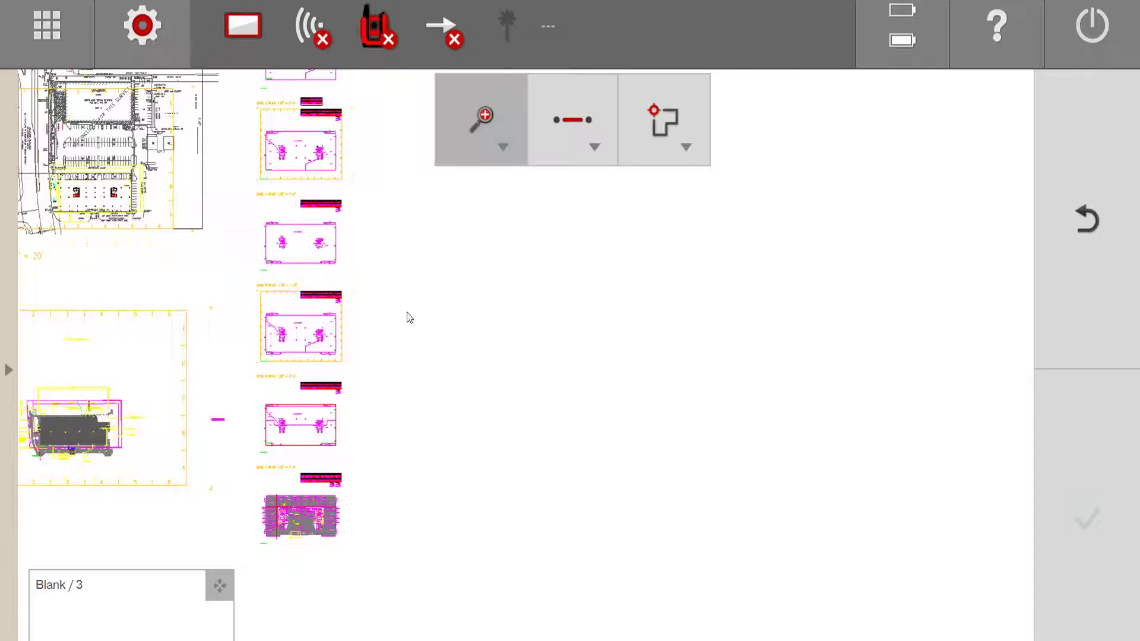
mouse_move(407, 315)
mouse_down()
mouse_move(404, 346)
mouse_move(423, 382)
mouse_up()
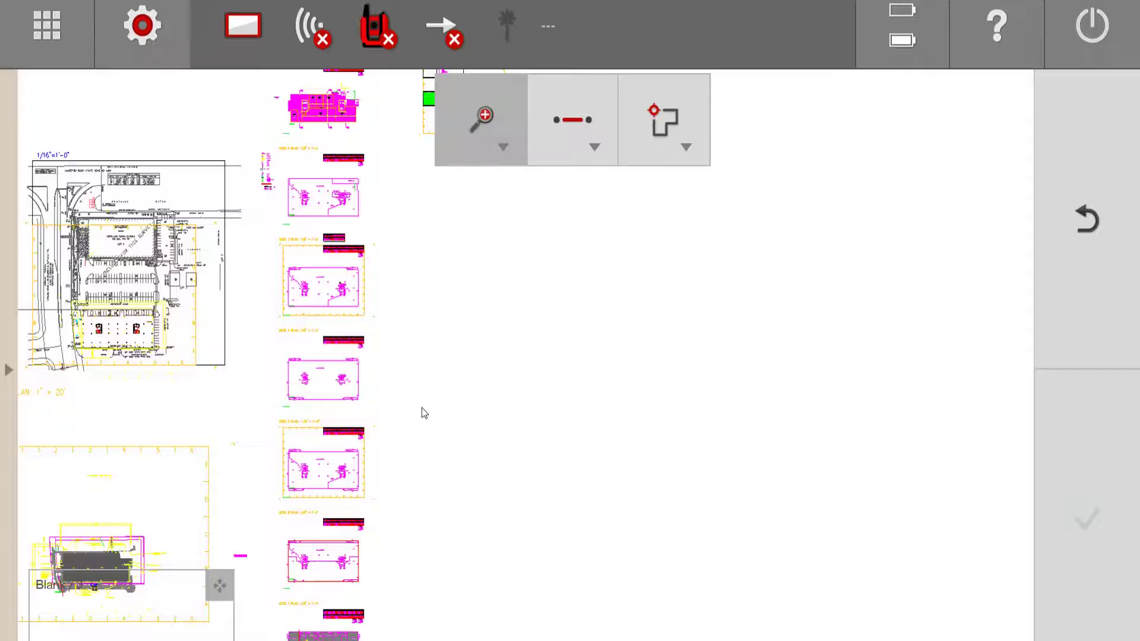
mouse_move(424, 413)
mouse_down()
mouse_move(405, 331)
mouse_move(416, 334)
mouse_up()
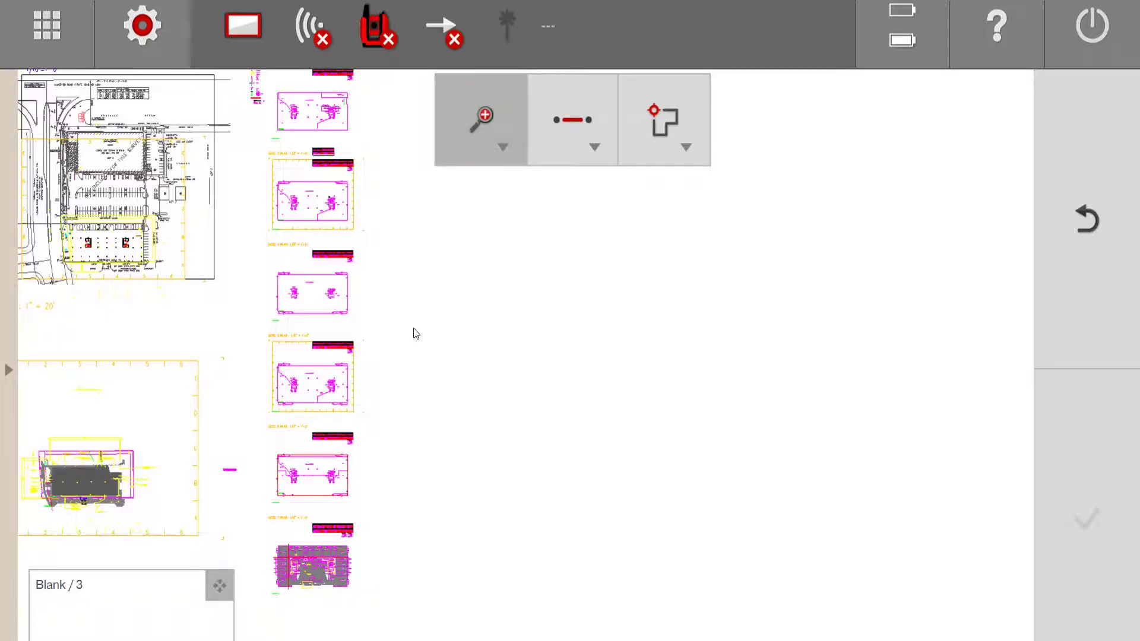
mouse_move(402, 178)
mouse_down()
mouse_move(399, 323)
mouse_move(386, 159)
mouse_up()
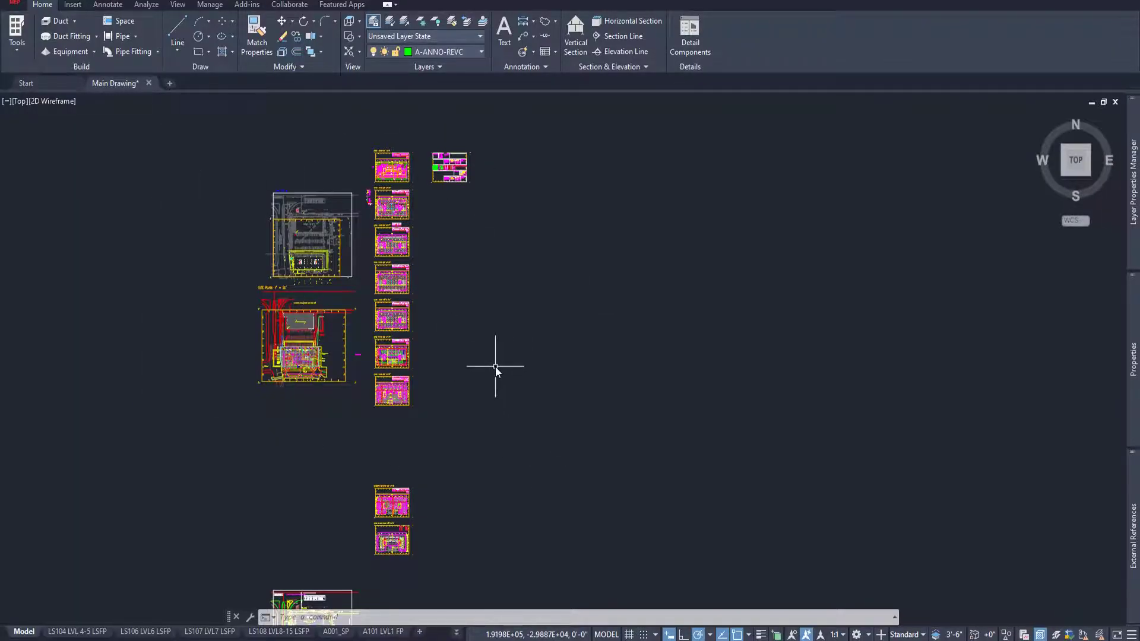
Step: Switch back to Main Drawing in AutoCAD and inspect the detail of the level floor plans around Level 5
scroll(392, 315, up, 10)
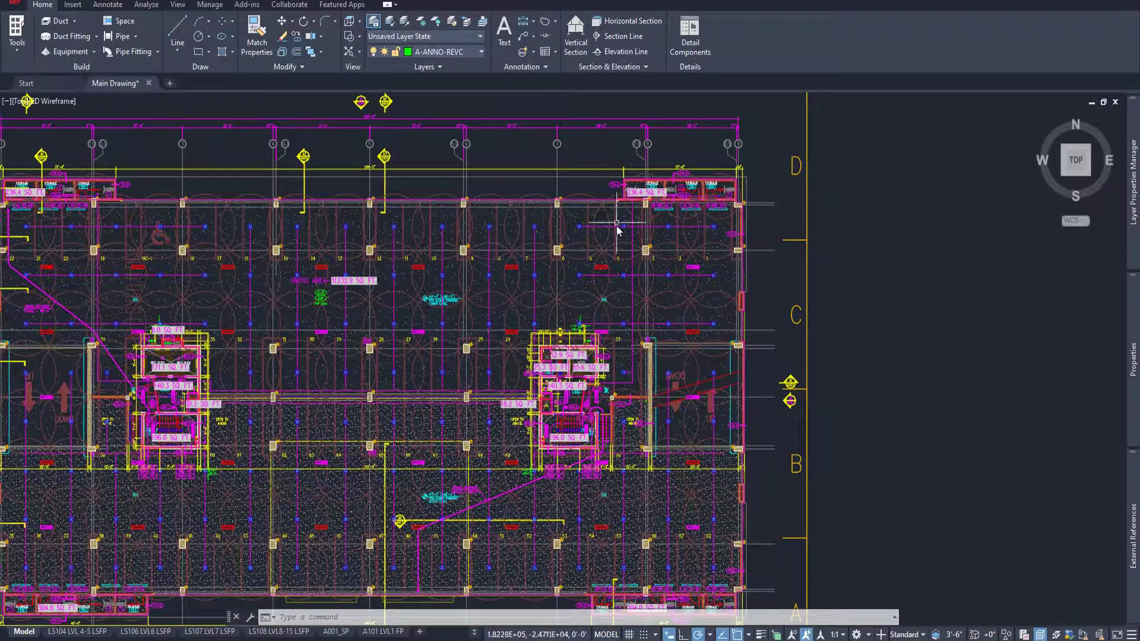
scroll(588, 476, down, 5)
scroll(548, 248, down, 2)
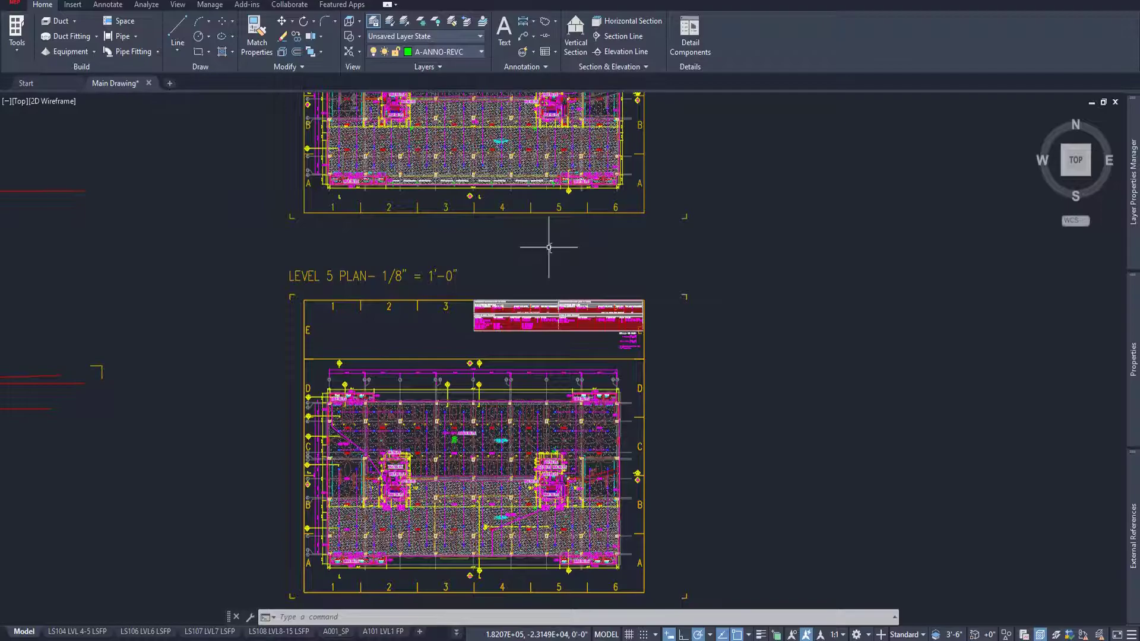
middle_drag(549, 247, 517, 539)
scroll(517, 539, up, 5)
scroll(657, 364, down, 8)
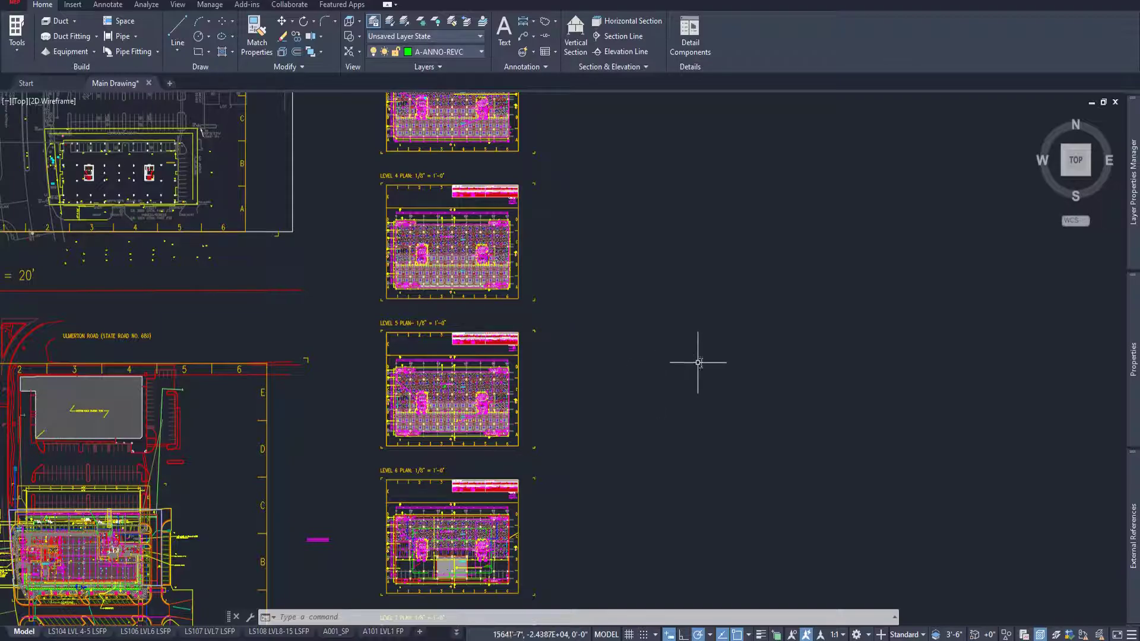
Step: Bind the loaded references ARC3-t-sheet-30x42, CSP-BASE-REV1 and XREF-16049-Floor 1 through XREF-16049-Unit_S3 into Main Drawing
mouse_move(1128, 475)
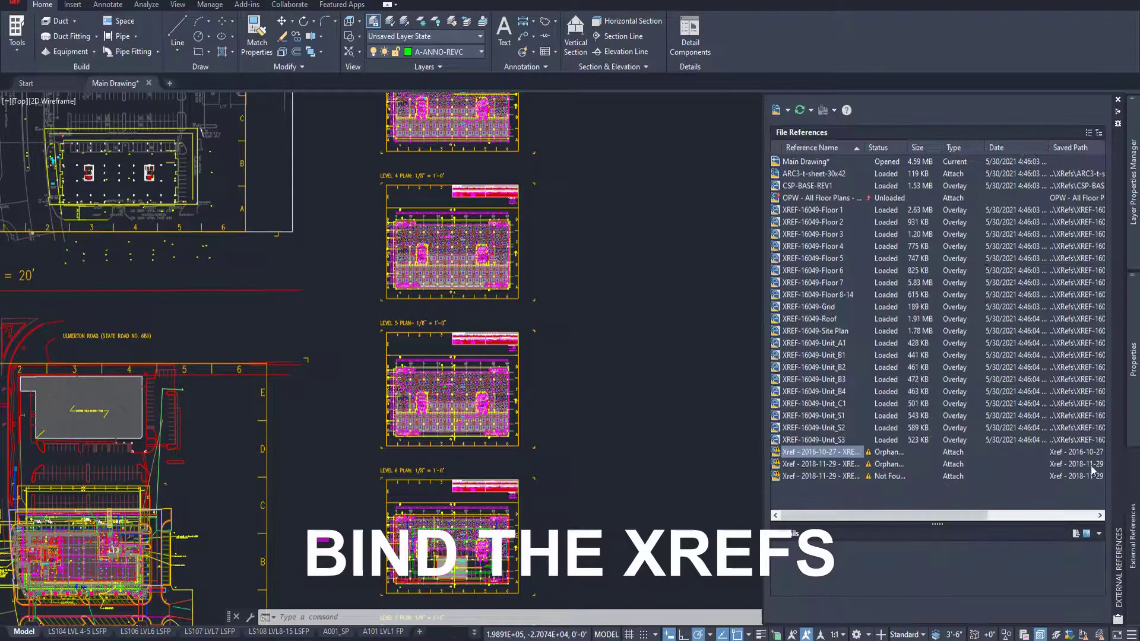
click(815, 441)
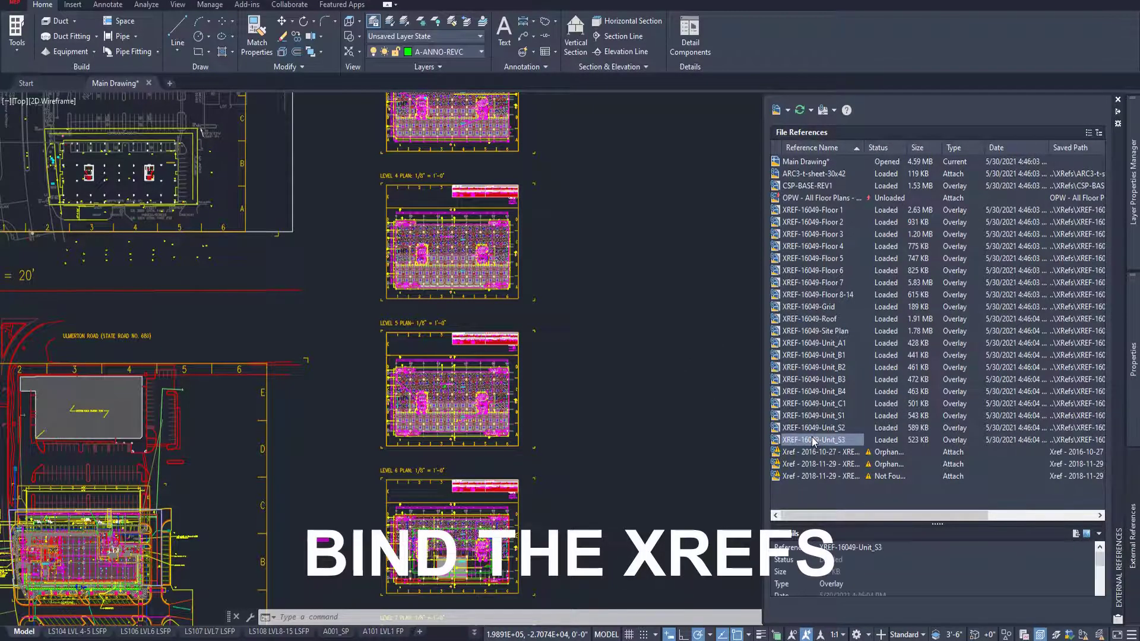
shift+click(812, 210)
ctrl+click(809, 186)
ctrl+click(811, 175)
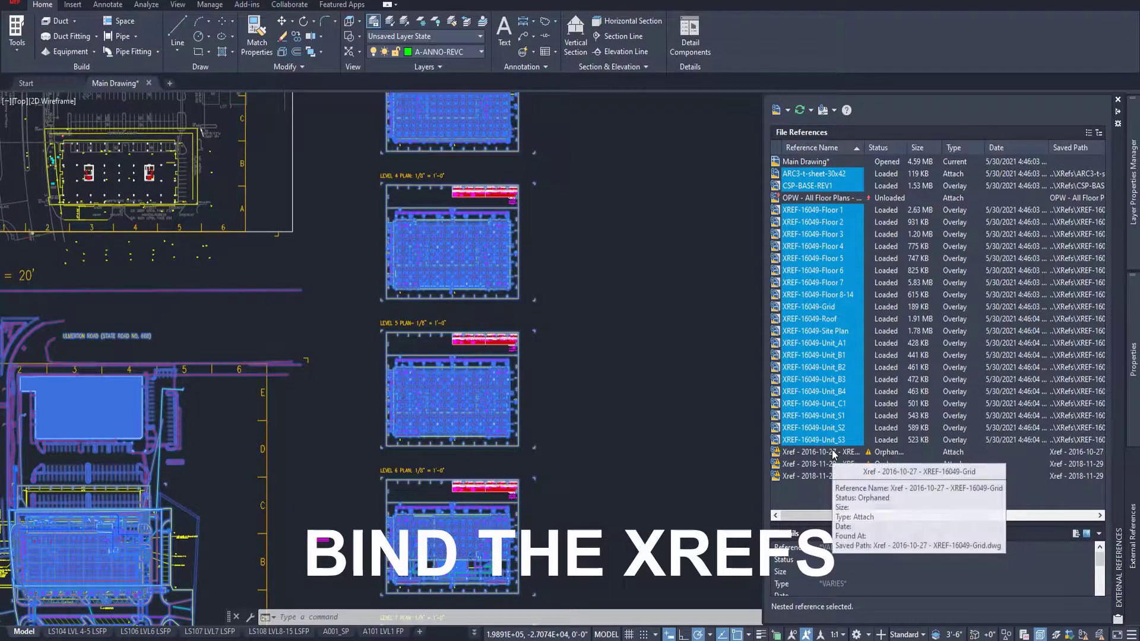
right_click(822, 269)
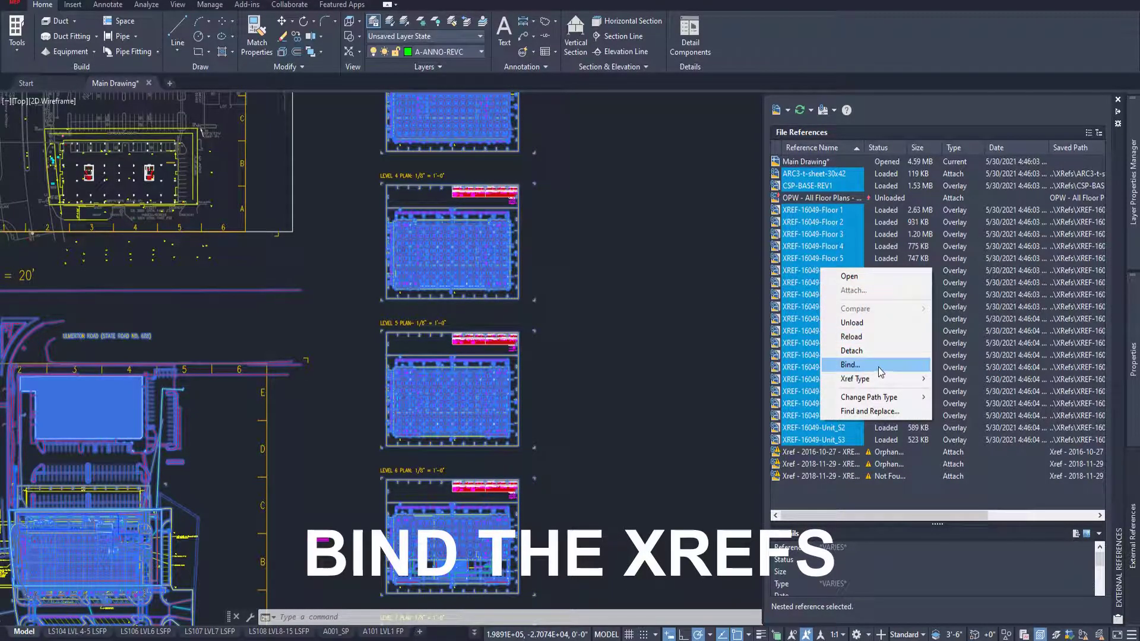
click(850, 365)
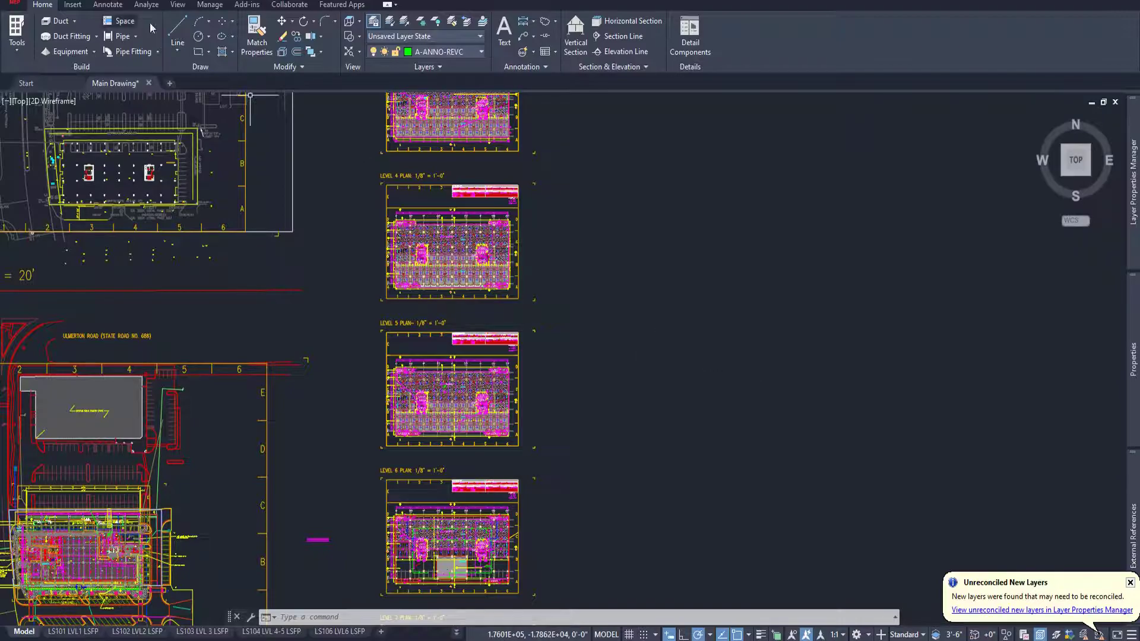
Step: Examine the Level 5 plan and its neighbouring plans in the bound Main Drawing
scroll(511, 397, up, 6)
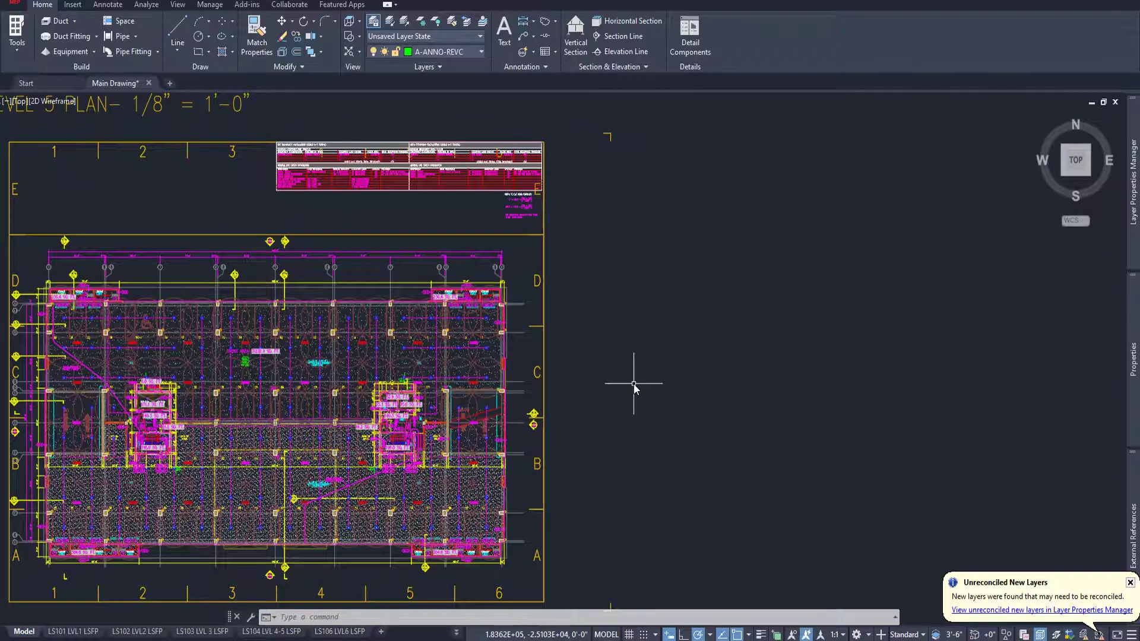
scroll(633, 387, down, 2)
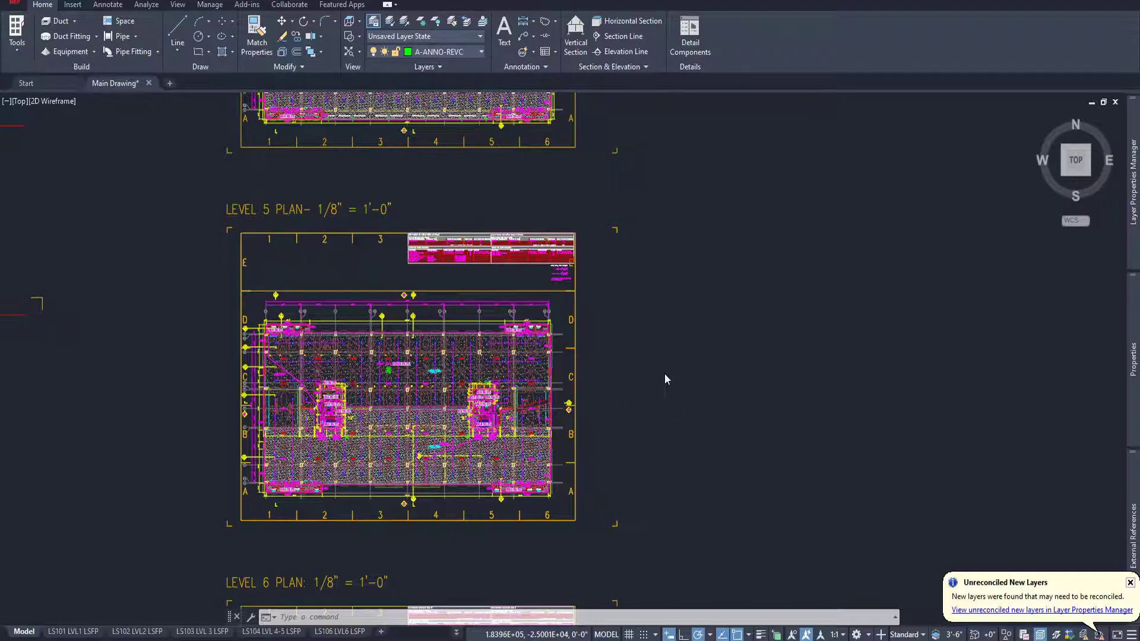
scroll(667, 376, down, 2)
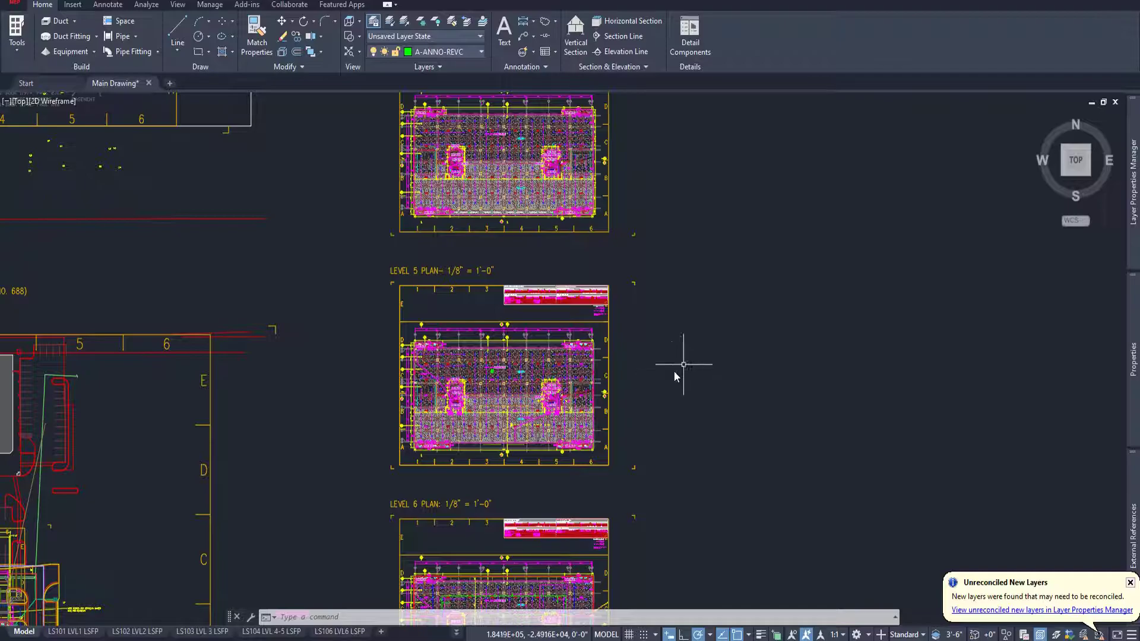
middle_drag(721, 407, 682, 198)
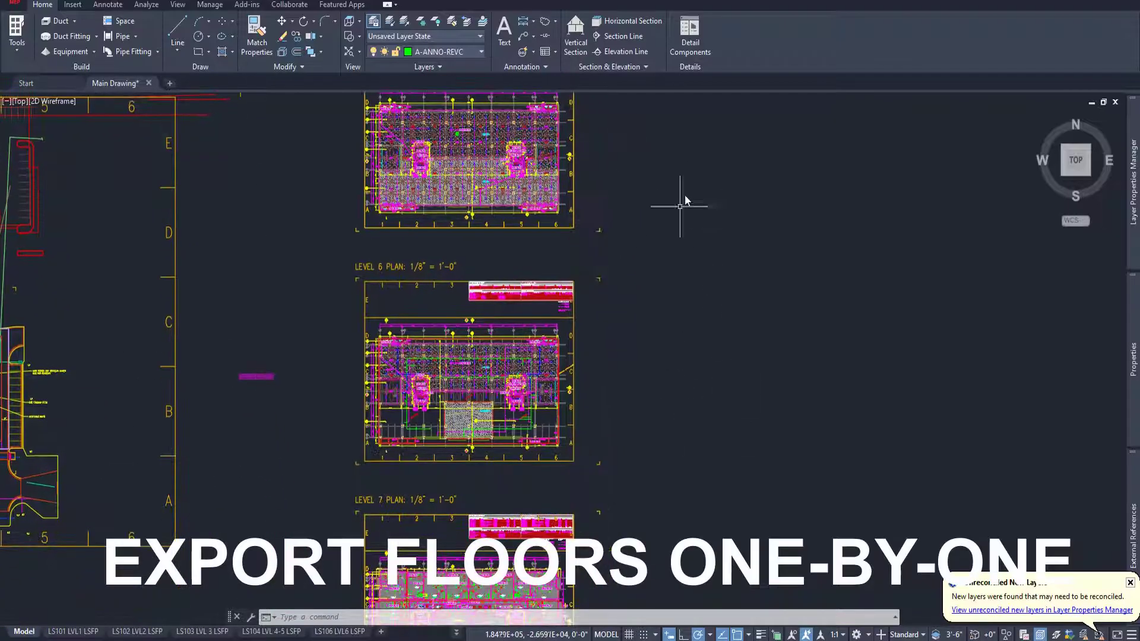
click(305, 268)
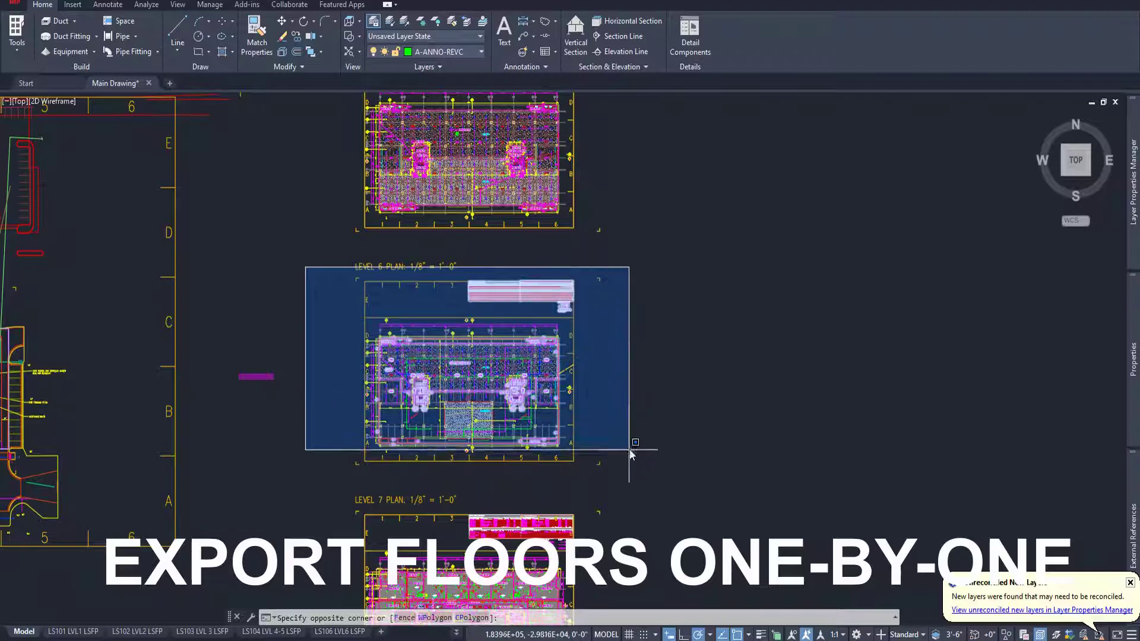
click(603, 469)
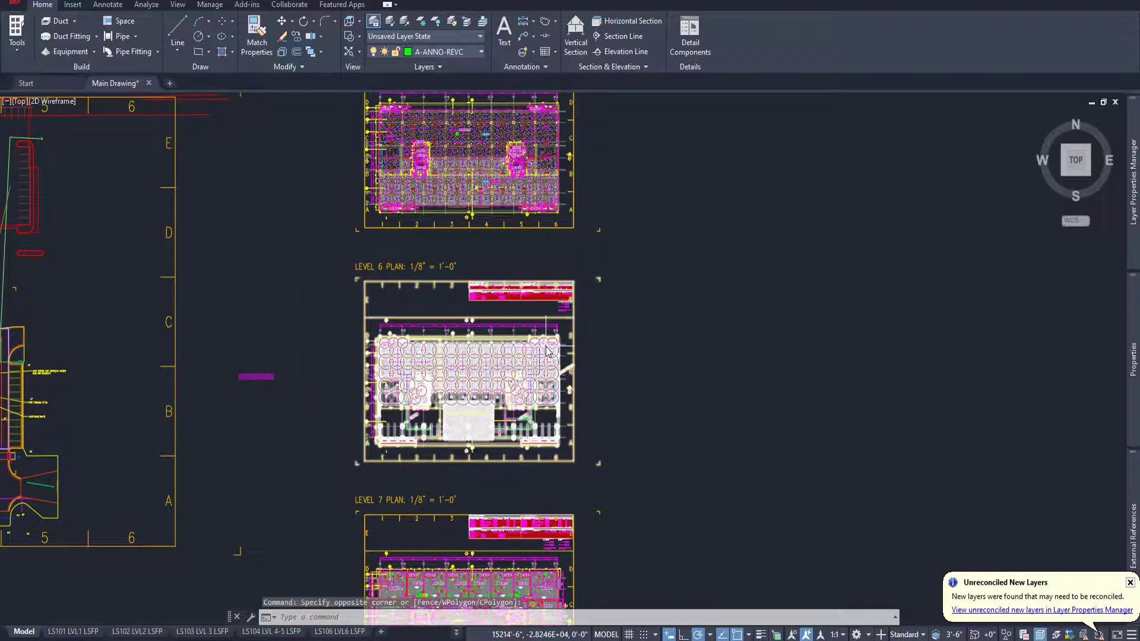
key(Escape)
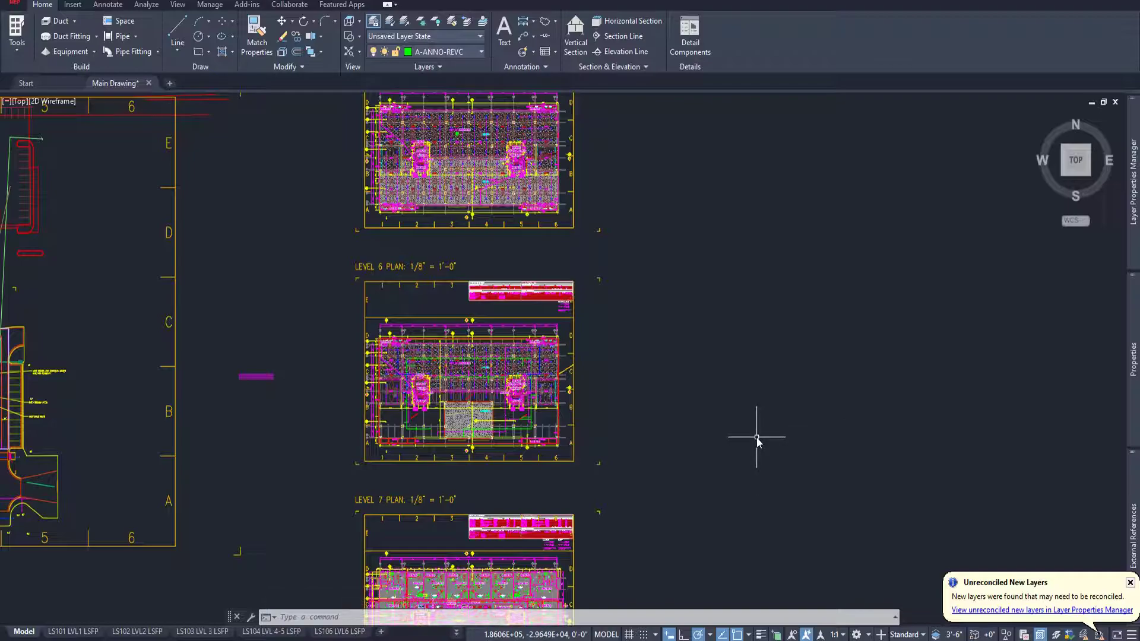
Step: Try to export the complete Level 7 plan, including its border, to new block.dwg with Write Block
scroll(772, 443, down, 3)
scroll(641, 246, up, 3)
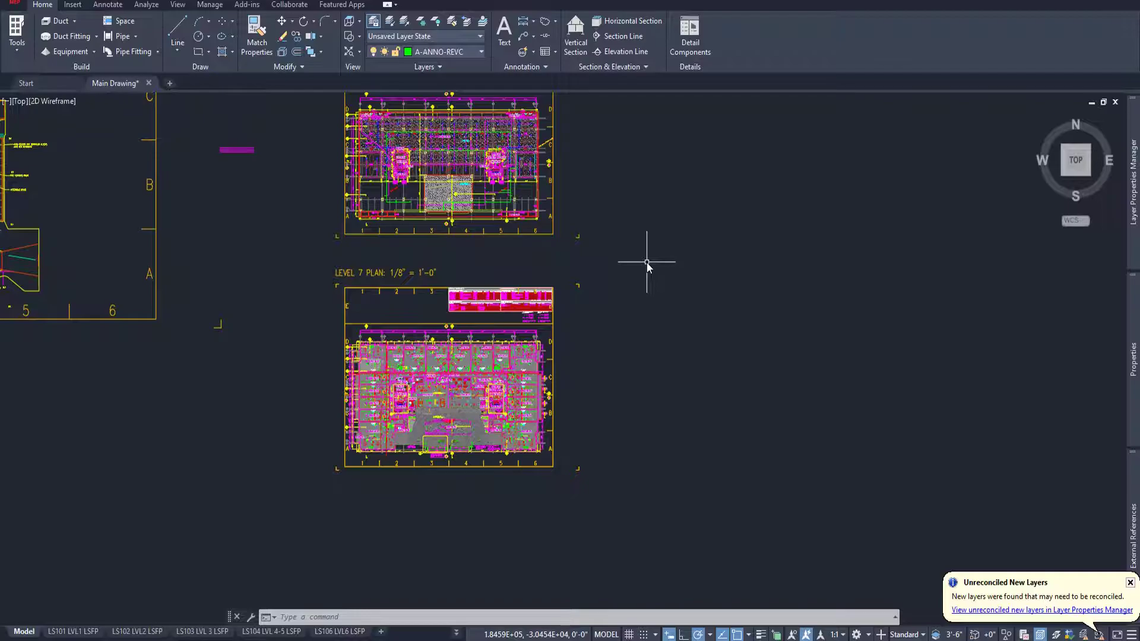
scroll(647, 263, down, 3)
scroll(650, 275, up, 3)
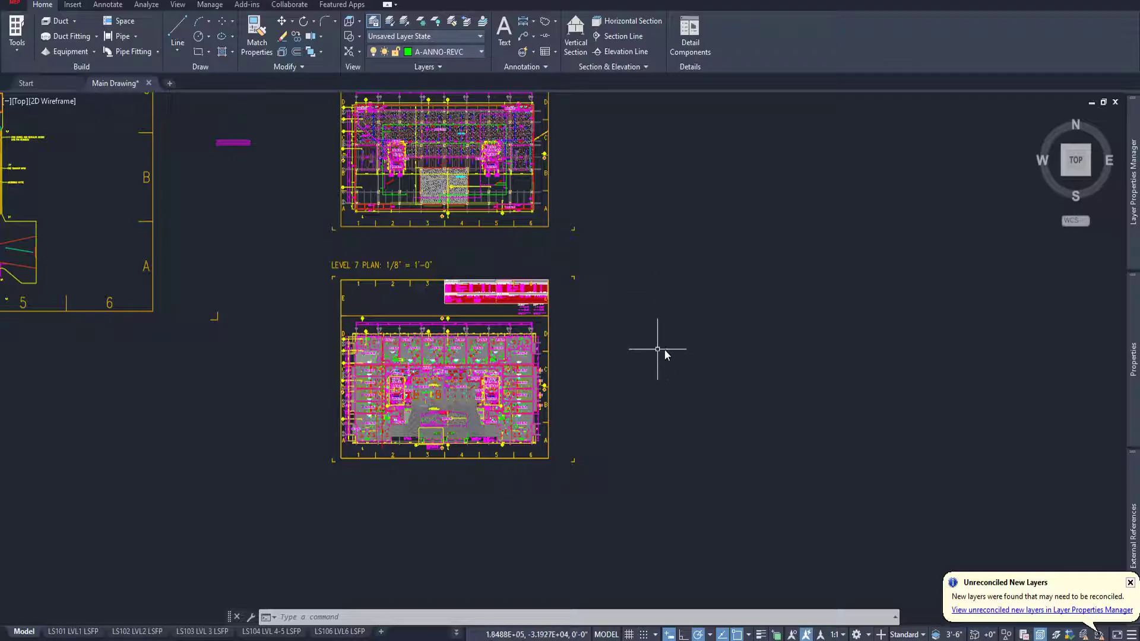
scroll(529, 279, down, 2)
click(371, 273)
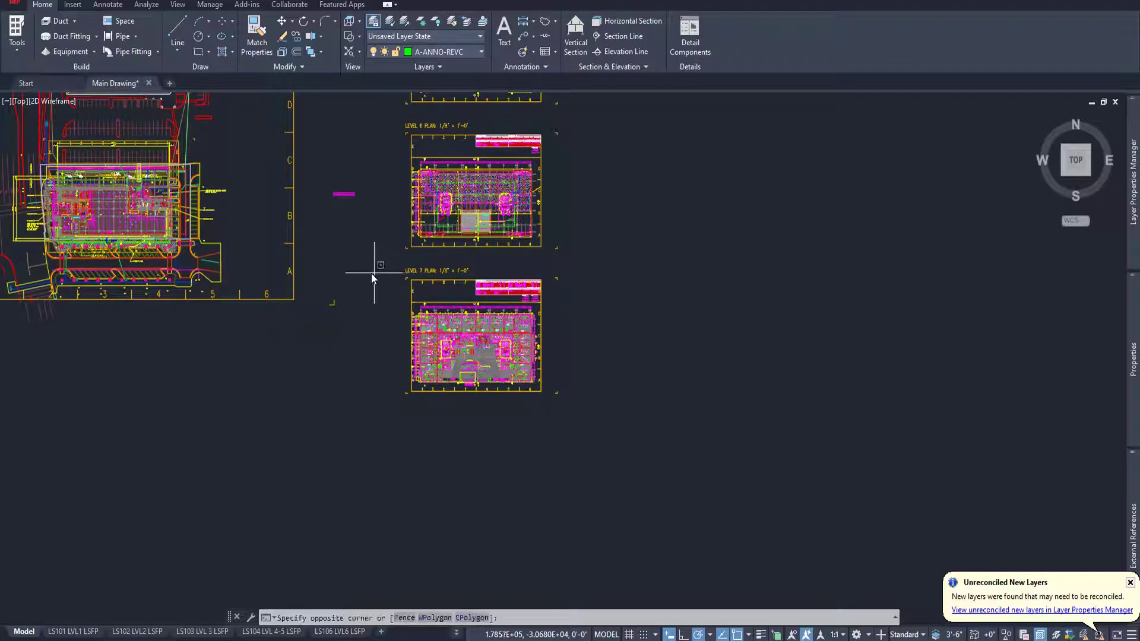
click(600, 412)
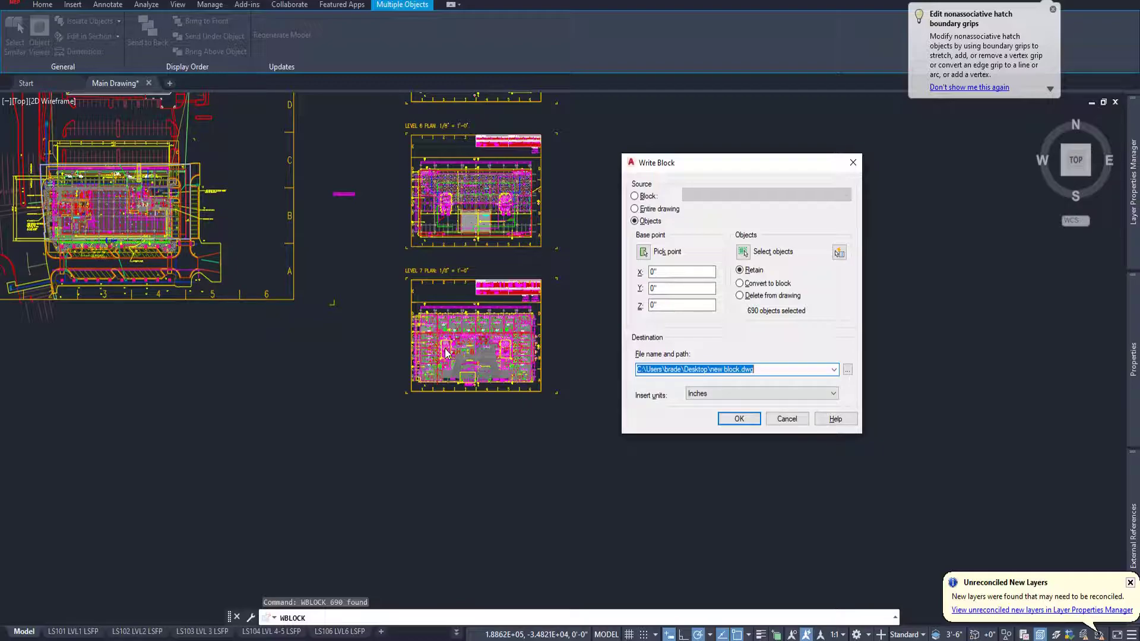
click(739, 419)
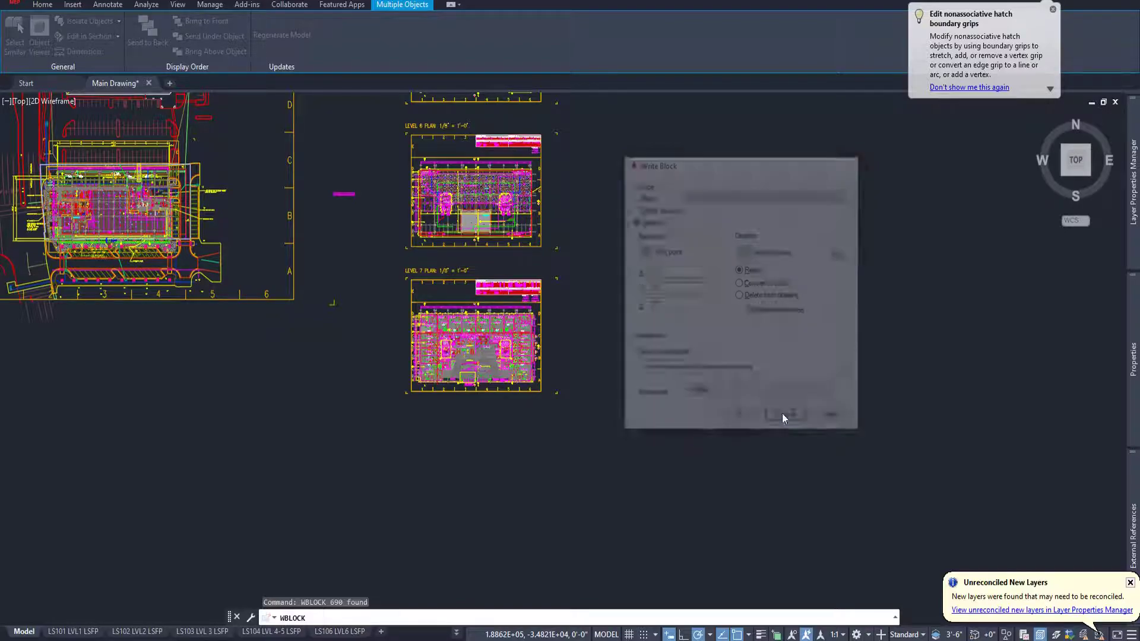
scroll(591, 302, down, 2)
scroll(588, 305, up, 4)
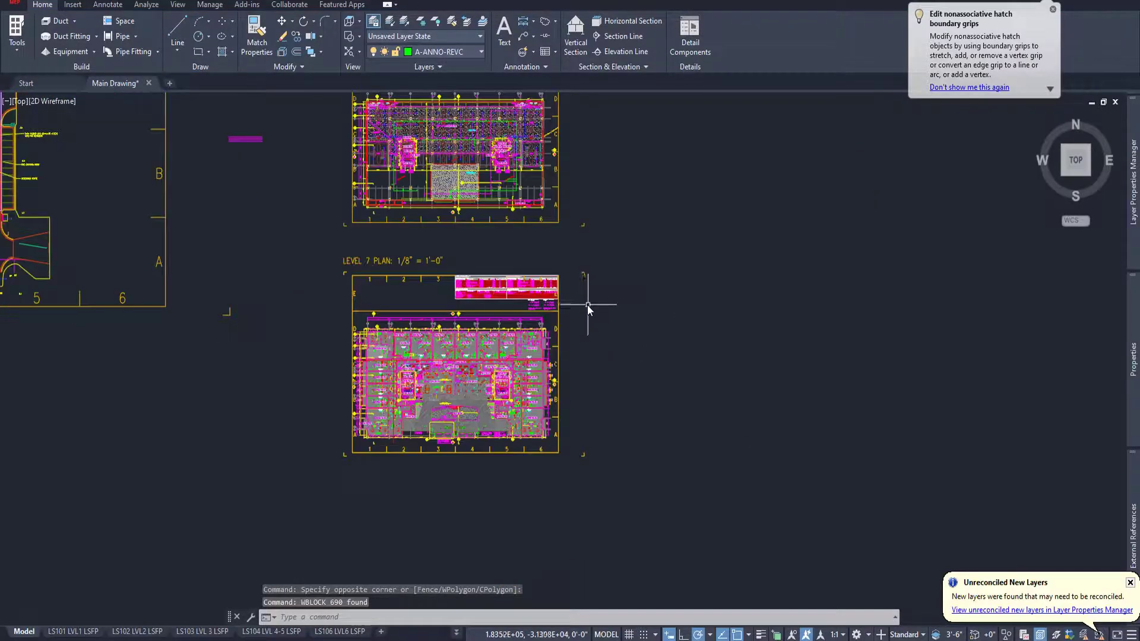